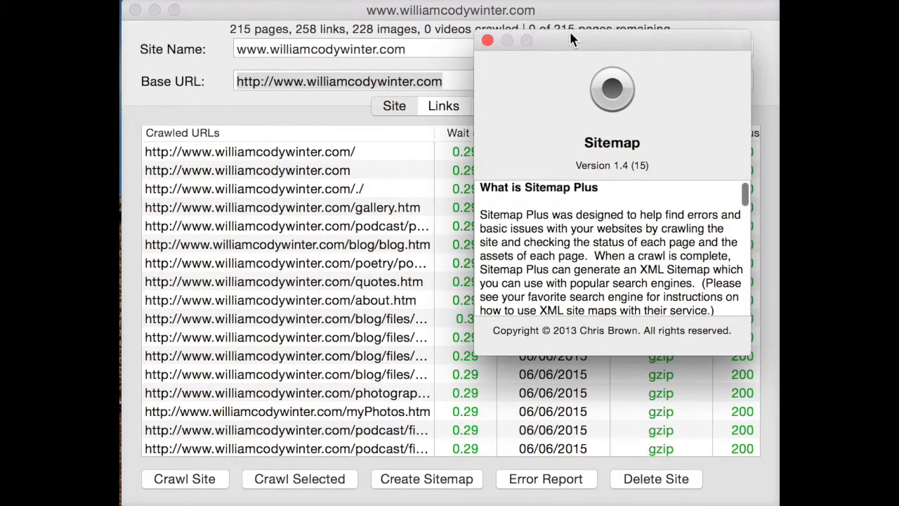
- Read the Sitemap Plus description of what it does and does not do, and close the About window
left_click_drag(565, 38, 410, 72)
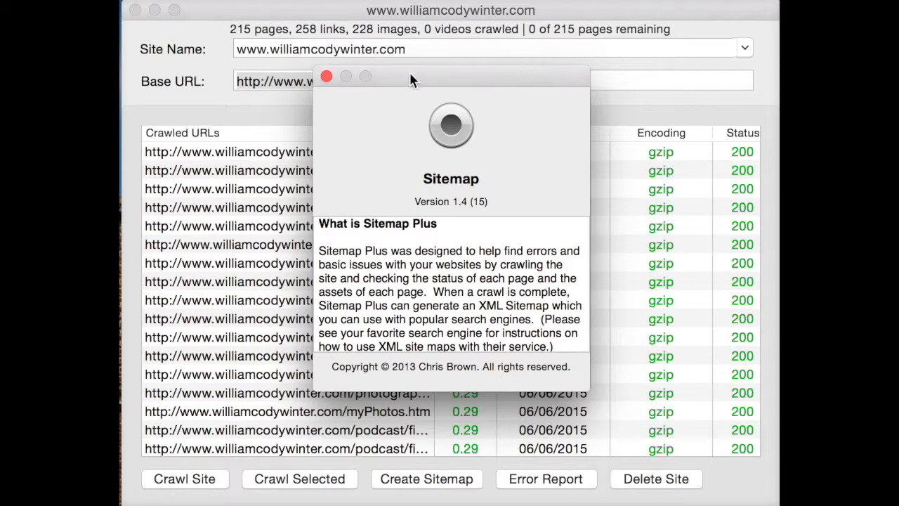
scroll(435, 303, "down", 1)
scroll(436, 303, "up", 1)
scroll(485, 318, "down", 5)
scroll(466, 317, "down", 5)
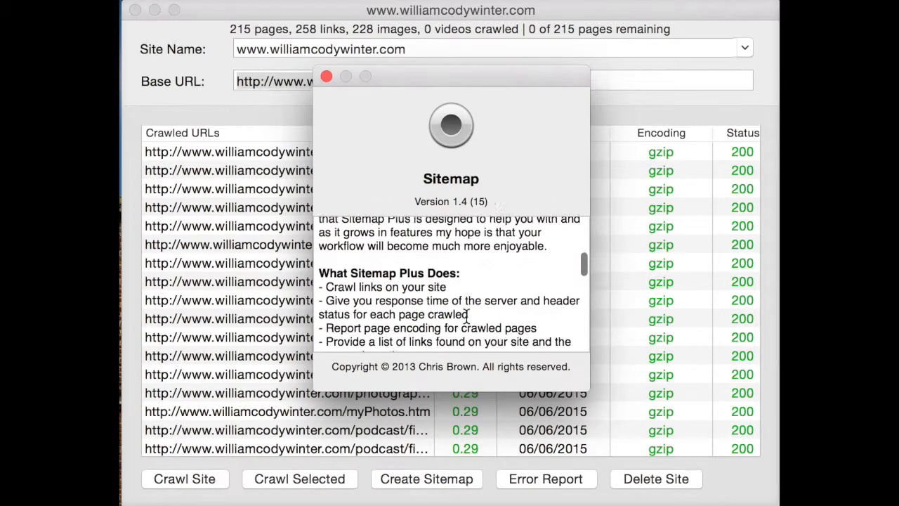
scroll(477, 302, "down", 1)
scroll(477, 302, "down", 3)
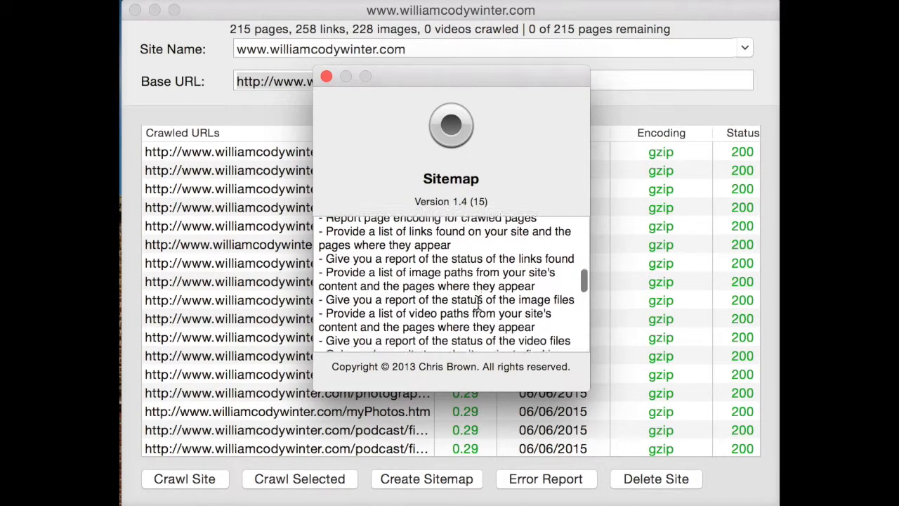
scroll(477, 302, "up", 3)
scroll(420, 271, "up", 1)
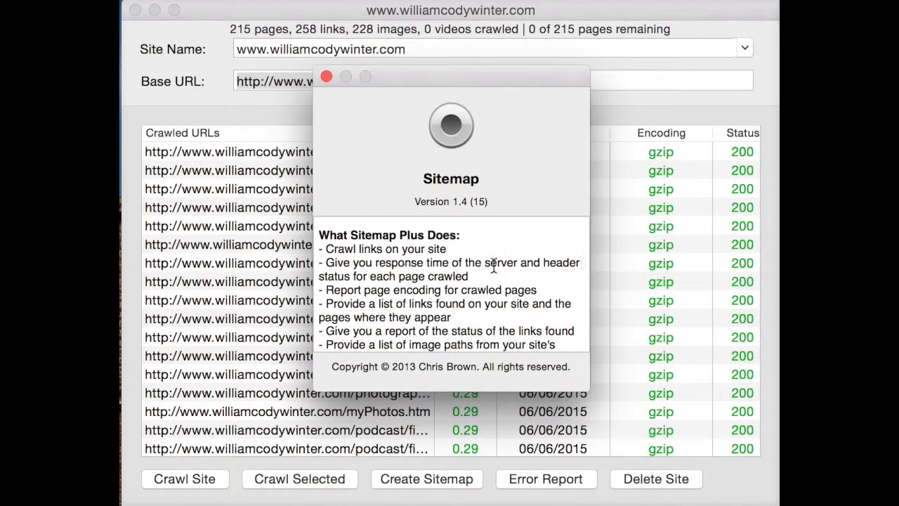
scroll(395, 300, "down", 2)
scroll(394, 300, "down", 2)
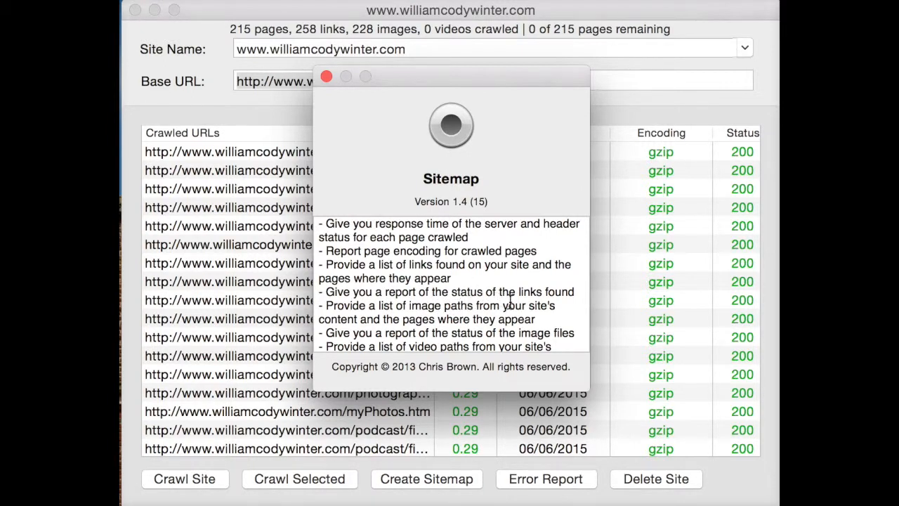
scroll(436, 298, "down", 10)
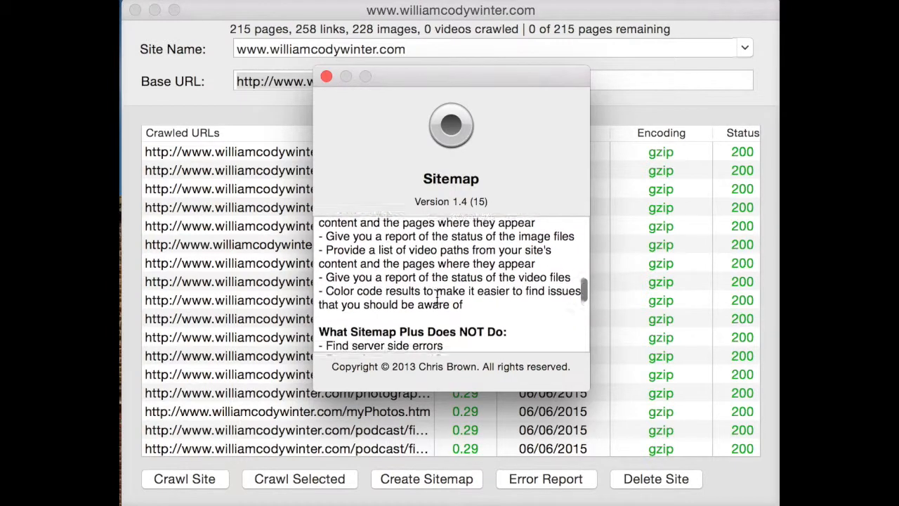
scroll(436, 298, "down", 6)
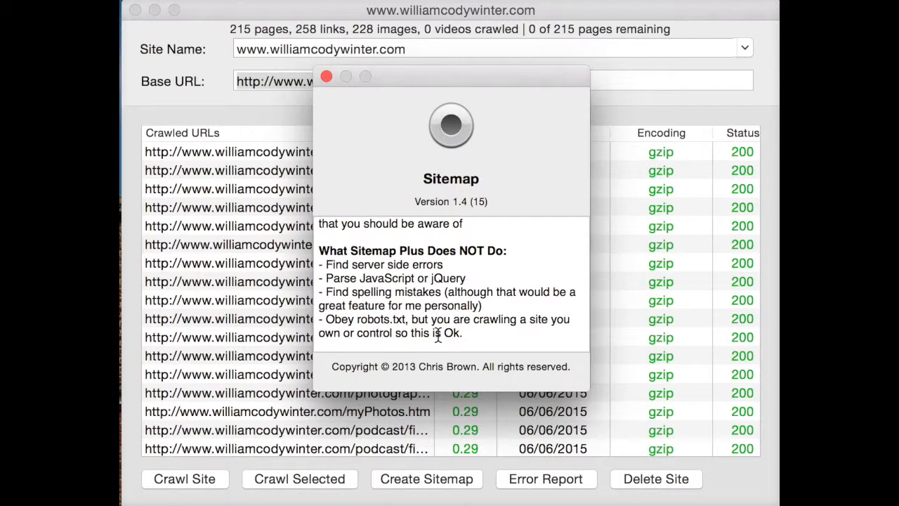
left_click(326, 76)
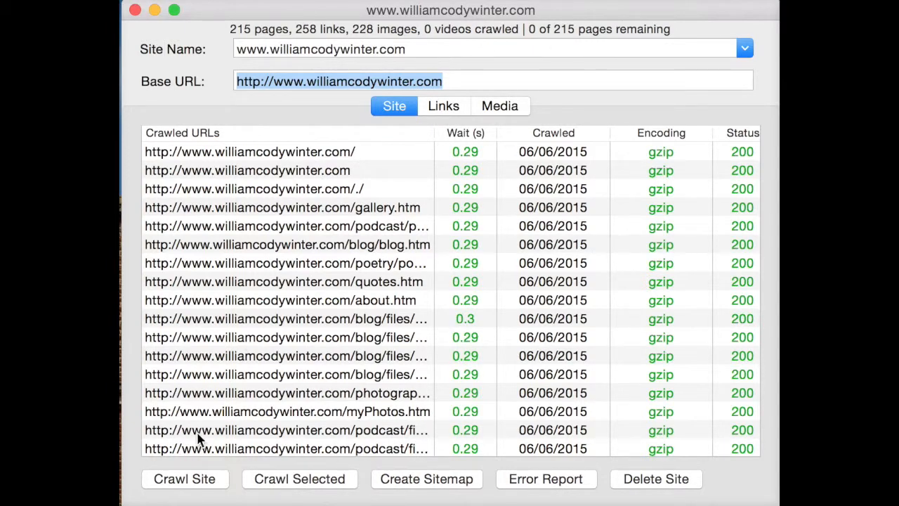
- Start a new crawl of the loaded site and select the amazon.co.uk product link among the crawled links
left_click(168, 484)
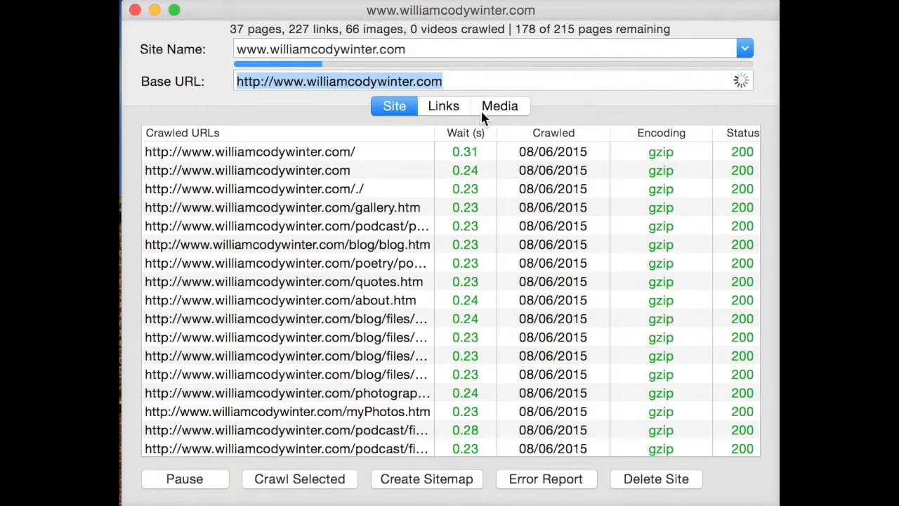
left_click(457, 109)
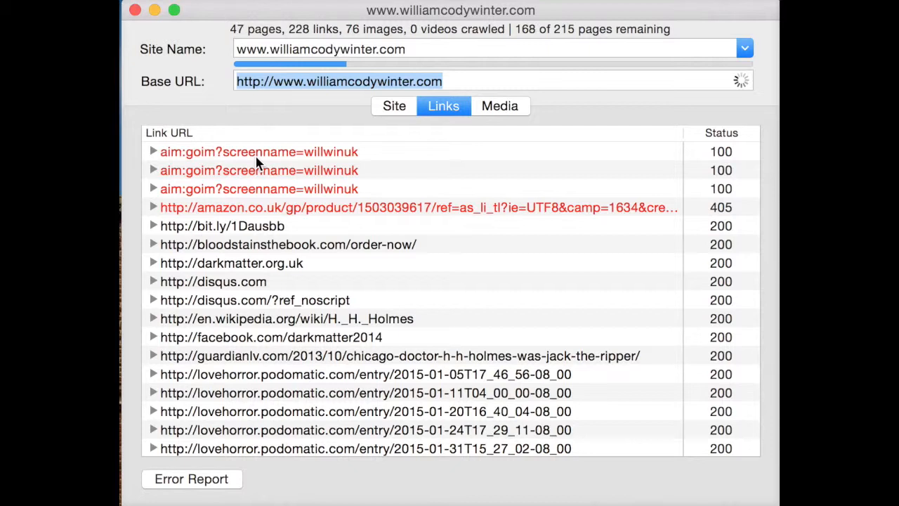
left_click(441, 208)
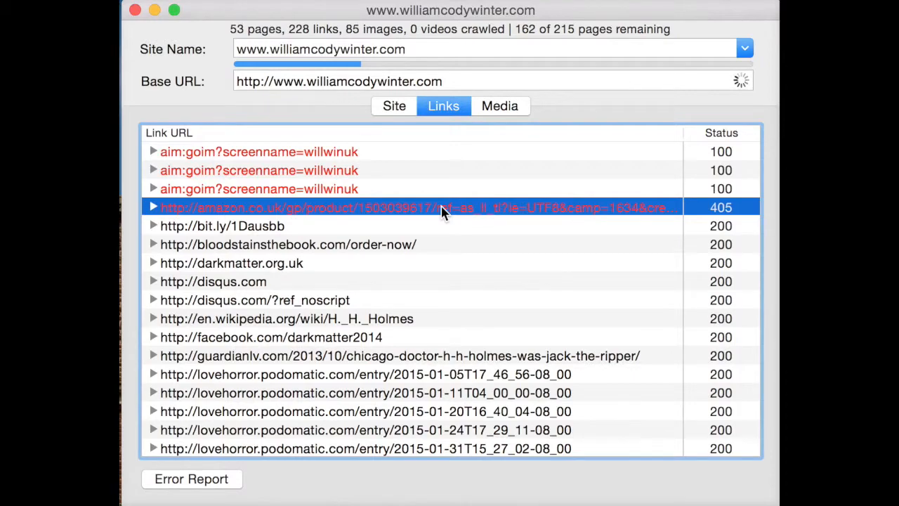
- Examine the link list and its statuses, going through the blog/files links flagged with status 400
scroll(441, 206, "down", 15)
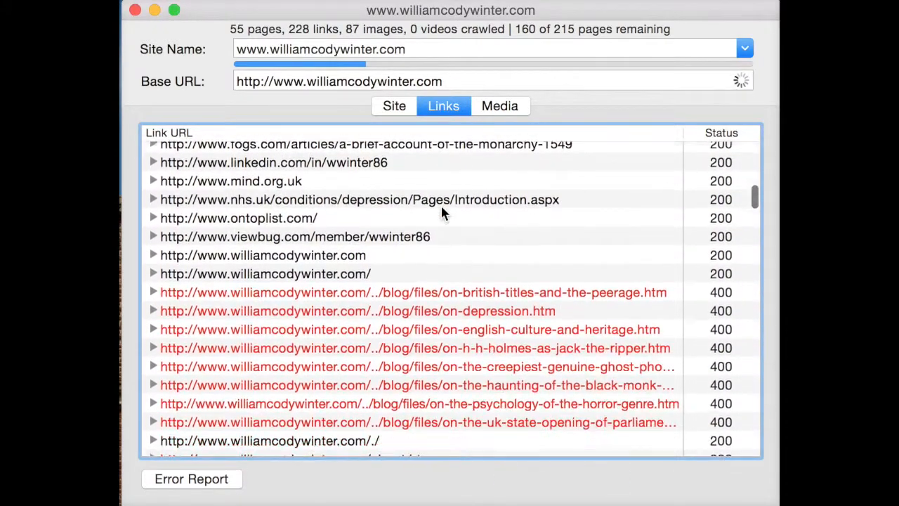
scroll(441, 206, "down", 4)
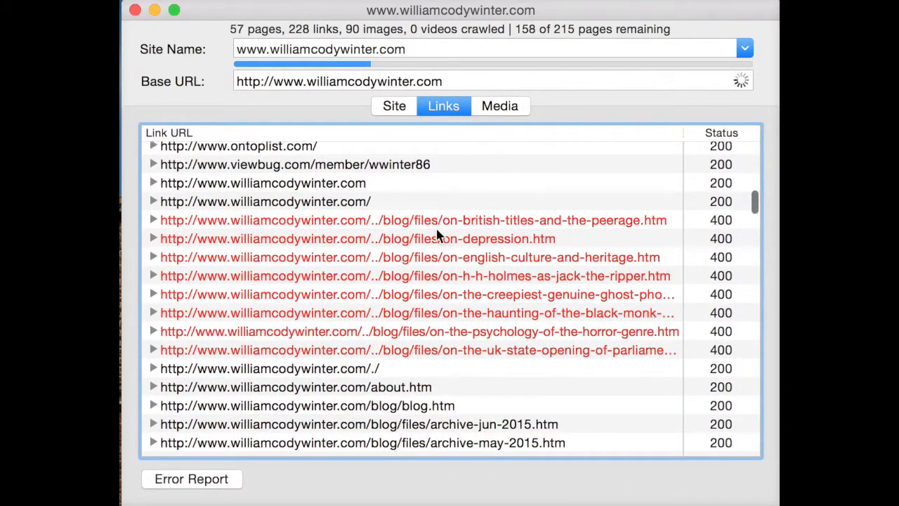
left_click(424, 225)
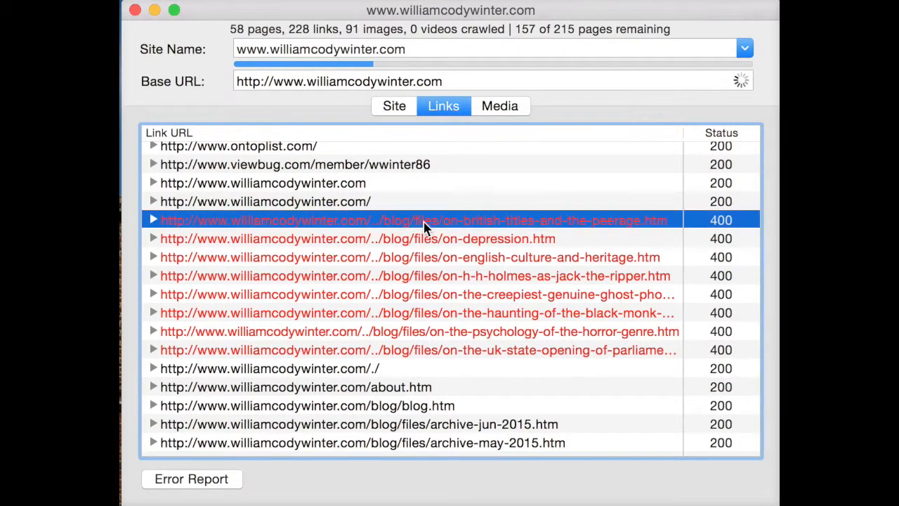
left_click(424, 242)
left_click(415, 298)
left_click(410, 334)
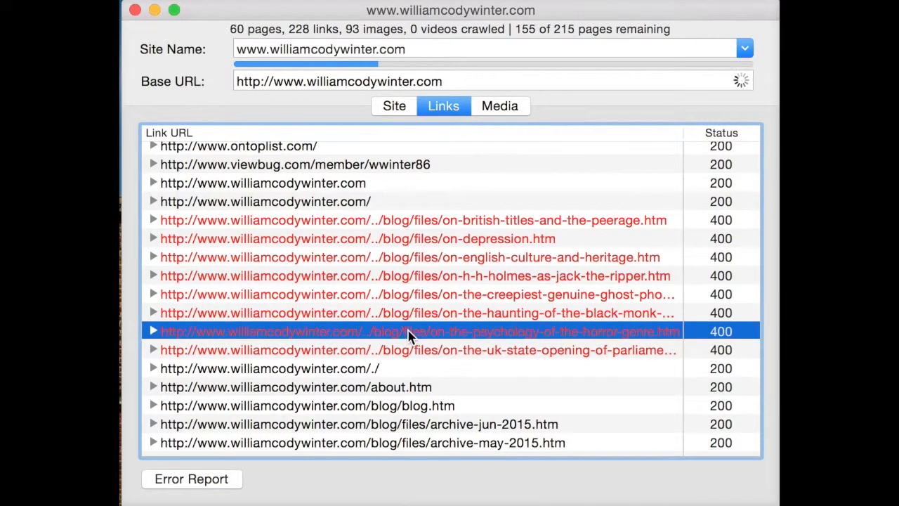
left_click(404, 353)
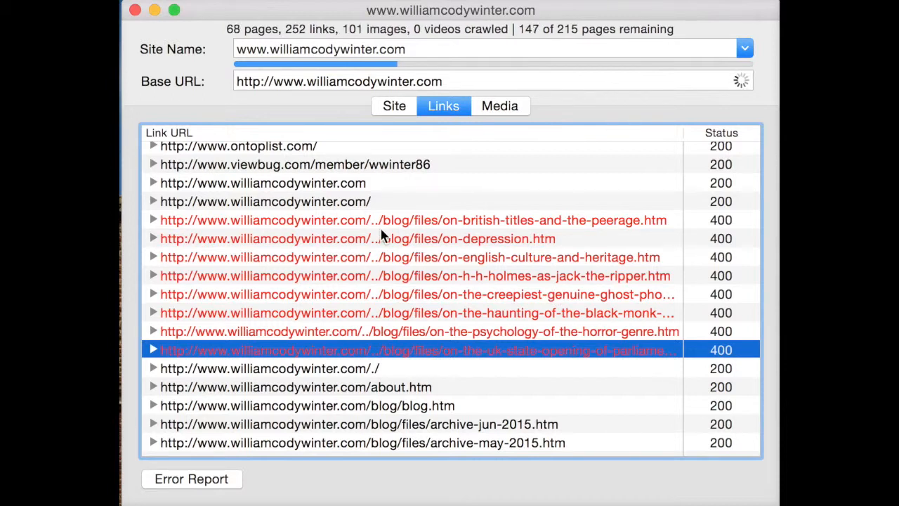
scroll(381, 235, "down", 15)
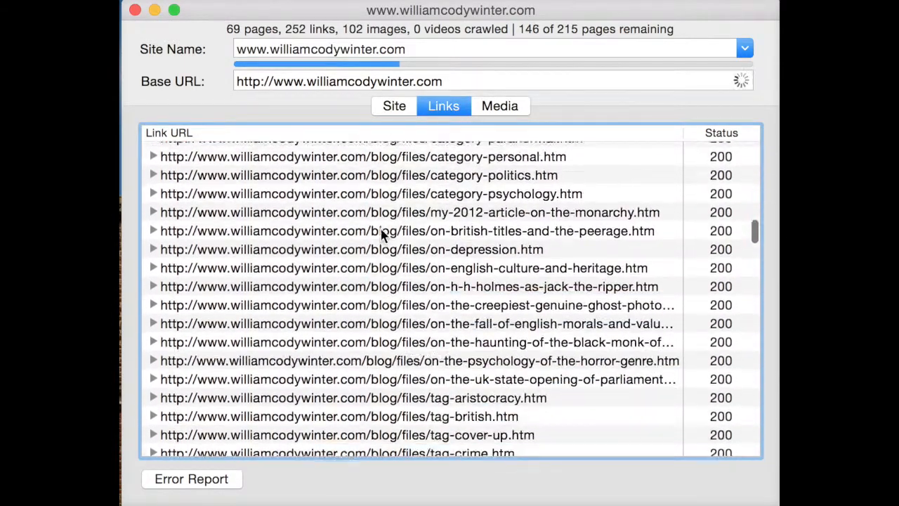
scroll(381, 235, "down", 20)
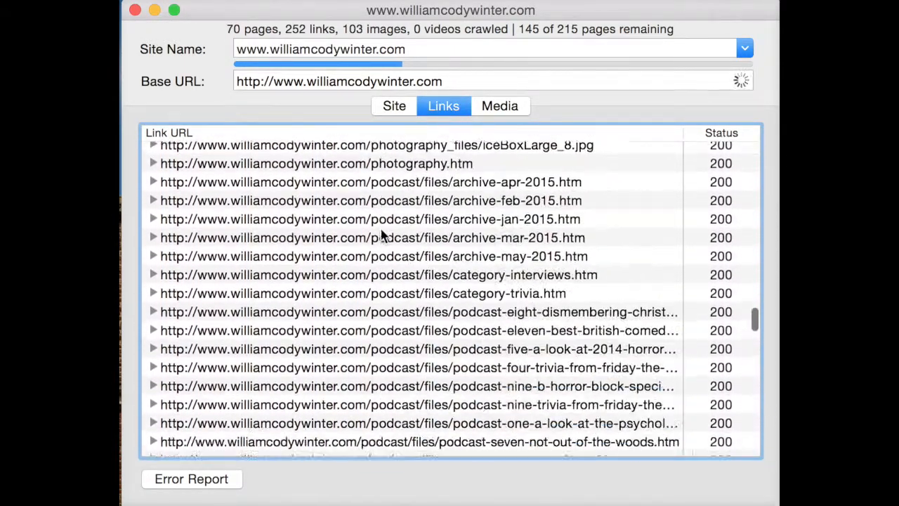
scroll(381, 235, "down", 20)
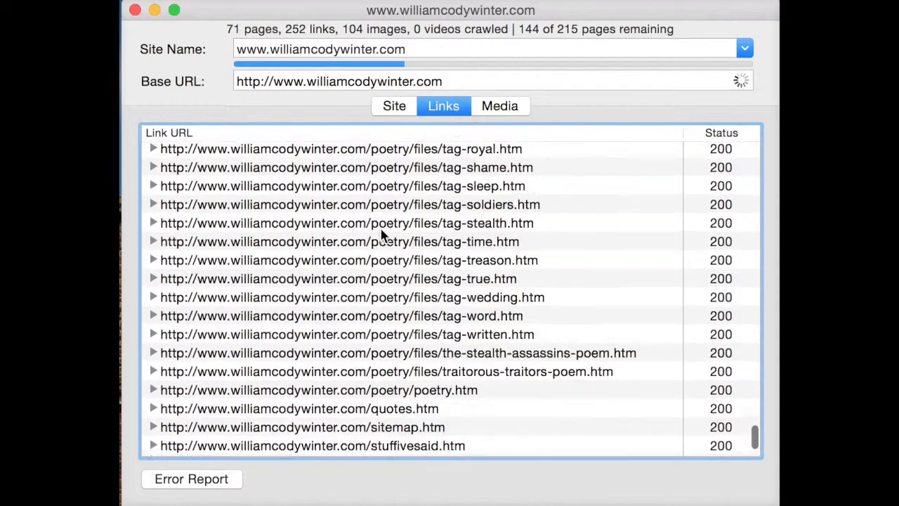
scroll(381, 236, "up", 20)
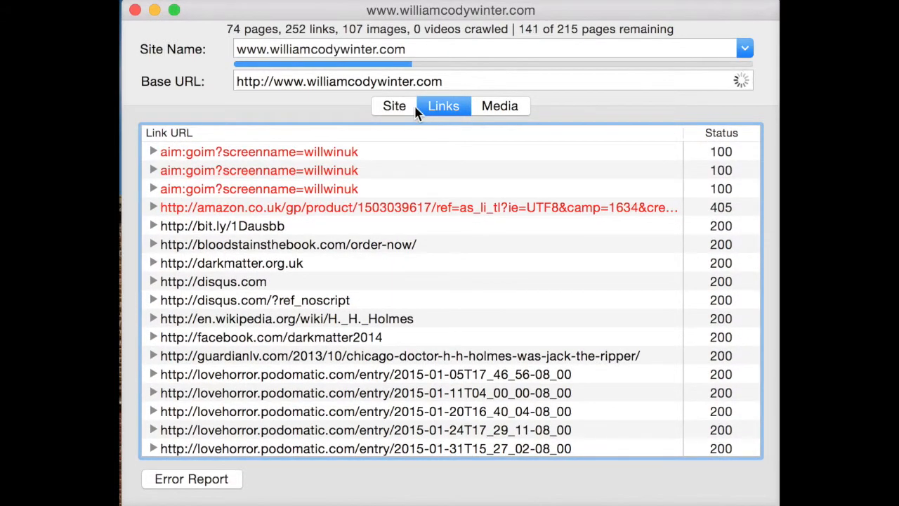
- Return to the crawled pages list and widen the Crawled URLs column at the podcast pages with status 404
left_click(414, 115)
scroll(412, 311, "down", 15)
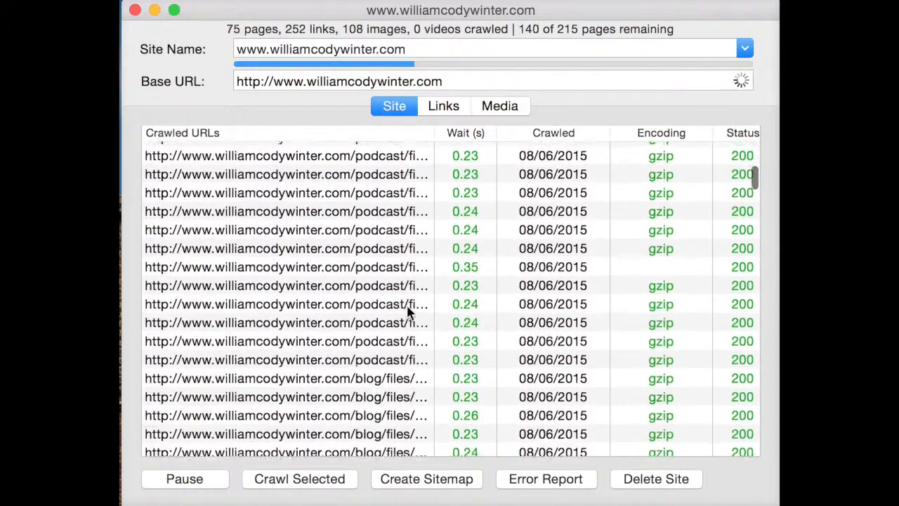
scroll(409, 311, "down", 10)
scroll(409, 311, "down", 15)
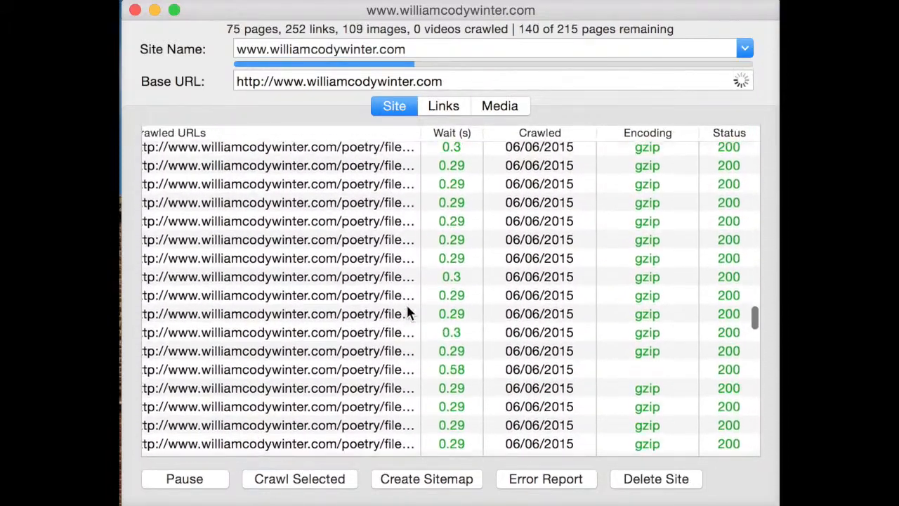
scroll(408, 305, "up", 1)
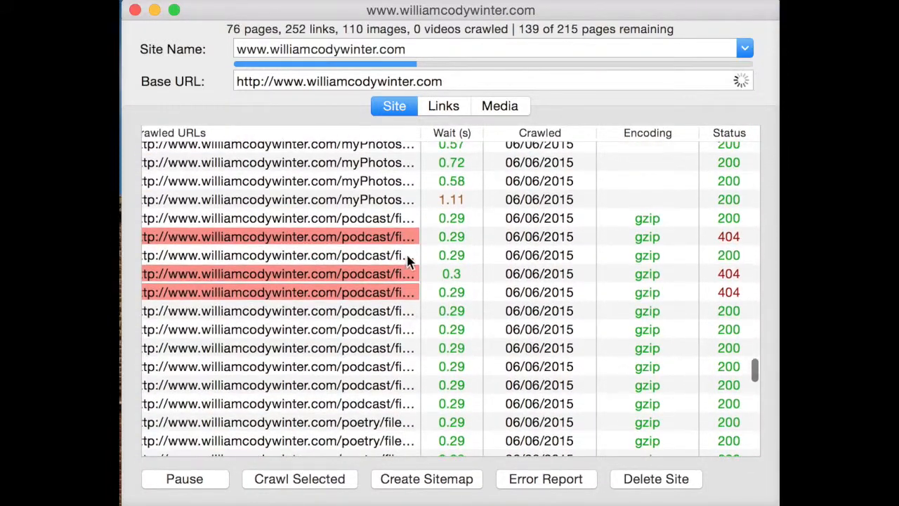
left_click_drag(420, 130, 602, 162)
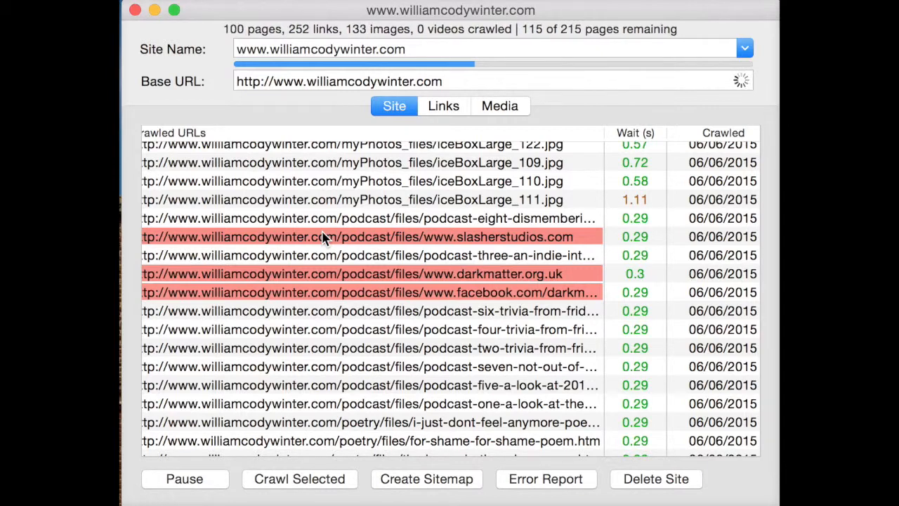
- Examine the crawled page URLs, comparing the red-flagged blog/files entries containing "../" with the regular ones
scroll(323, 237, "down", 15)
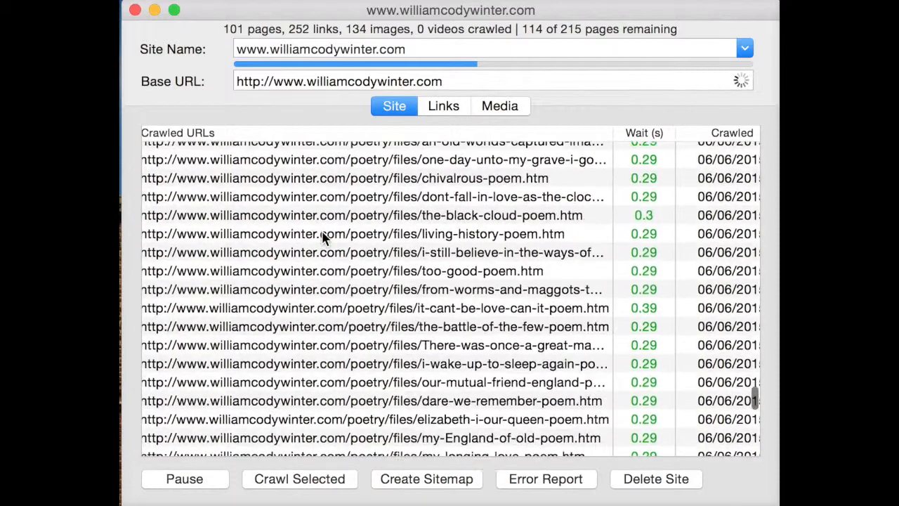
scroll(323, 239, "up", 2)
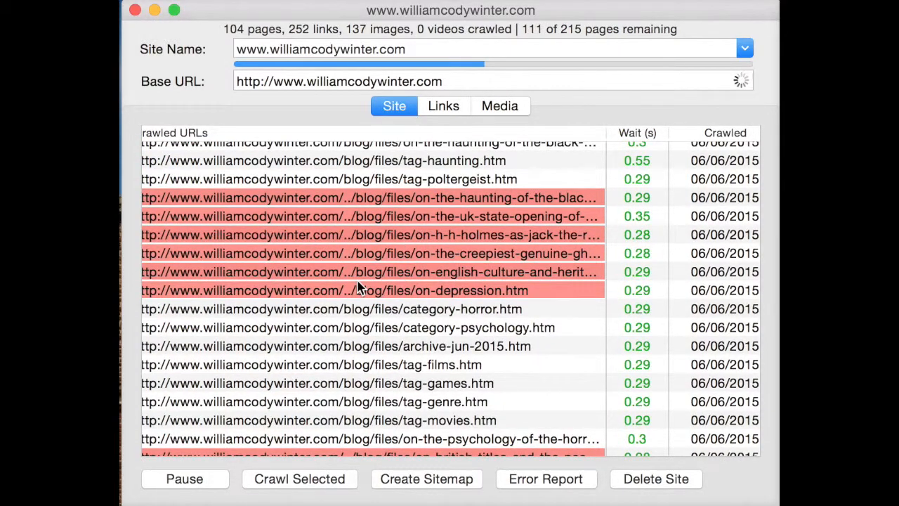
scroll(358, 286, "down", 2)
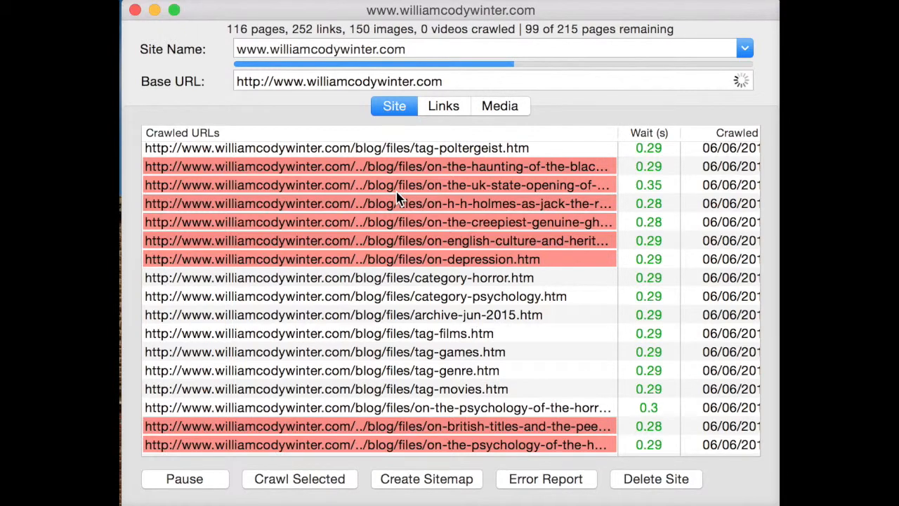
scroll(396, 199, "down", 5)
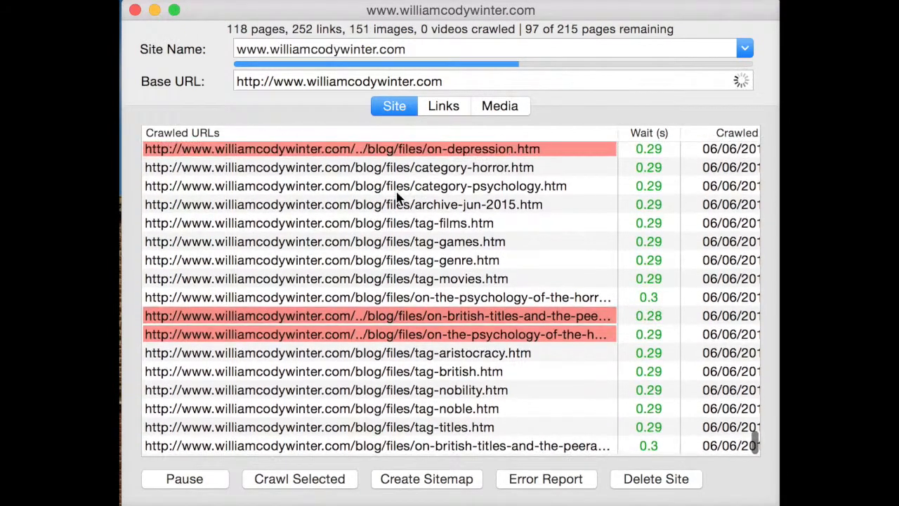
scroll(397, 198, "up", 20)
scroll(397, 199, "up", 5)
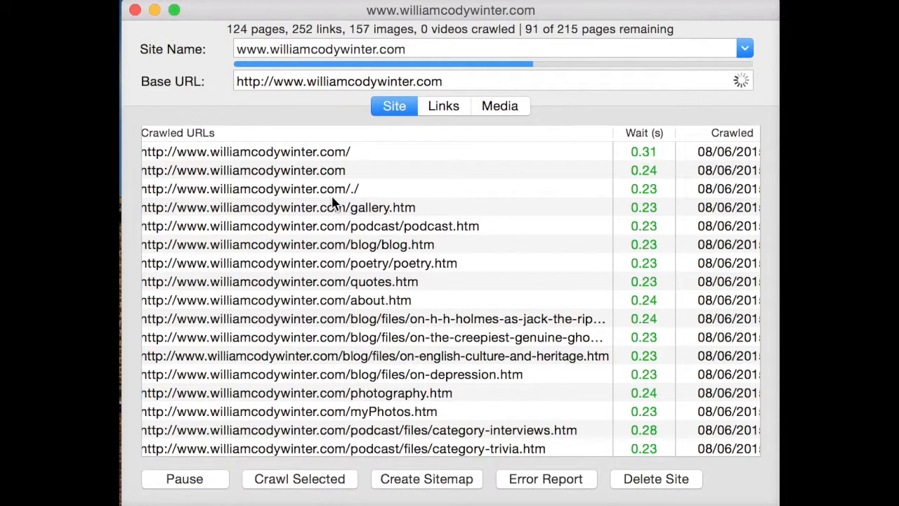
scroll(379, 312, "down", 10)
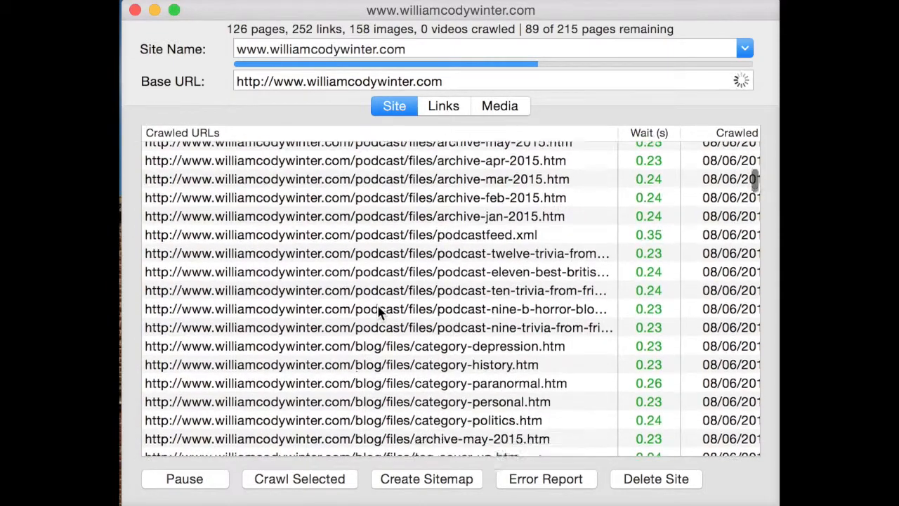
scroll(379, 313, "down", 5)
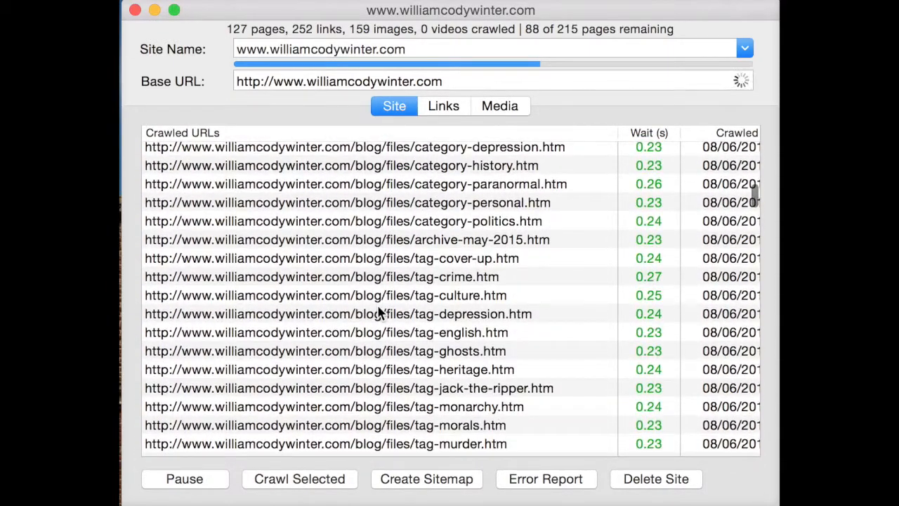
scroll(379, 313, "up", 15)
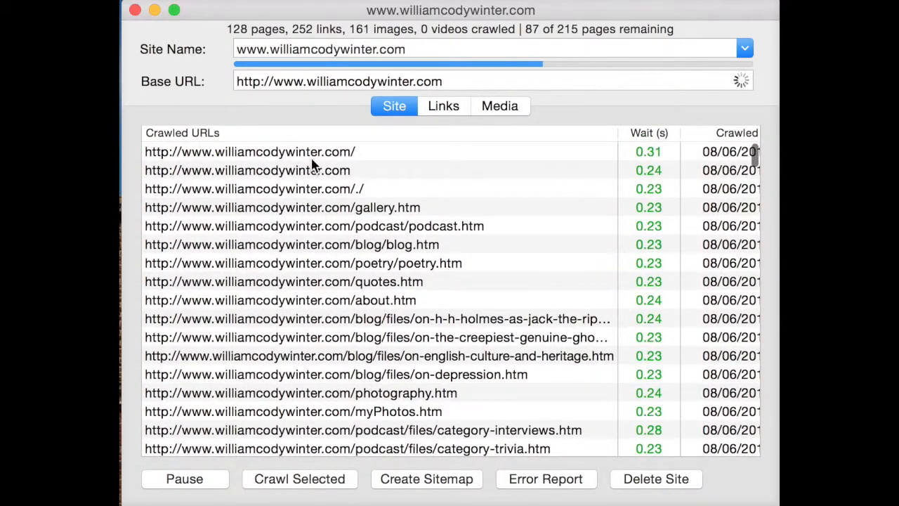
- Compare the three home page entries in the crawled URLs: with trailing slash, without it, and with "/./"
left_click(295, 154)
left_click(296, 189)
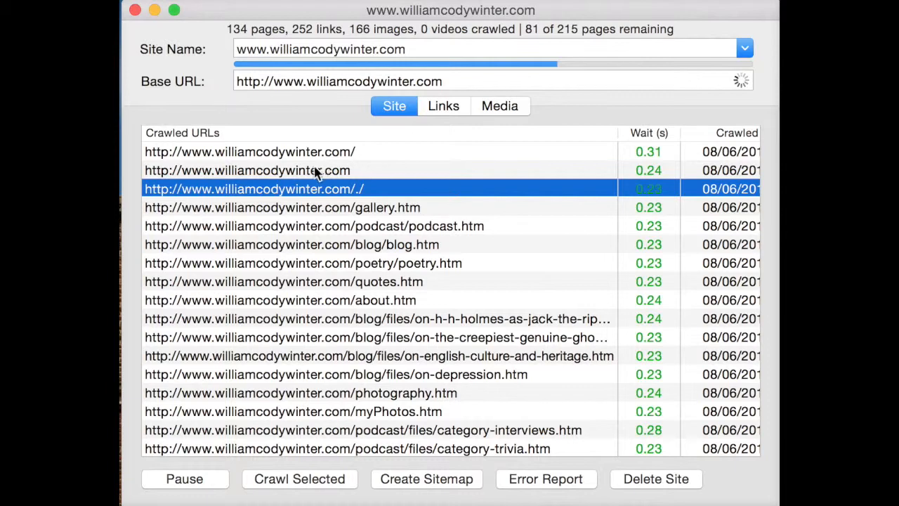
left_click(314, 172)
left_click(315, 193)
left_click(293, 156)
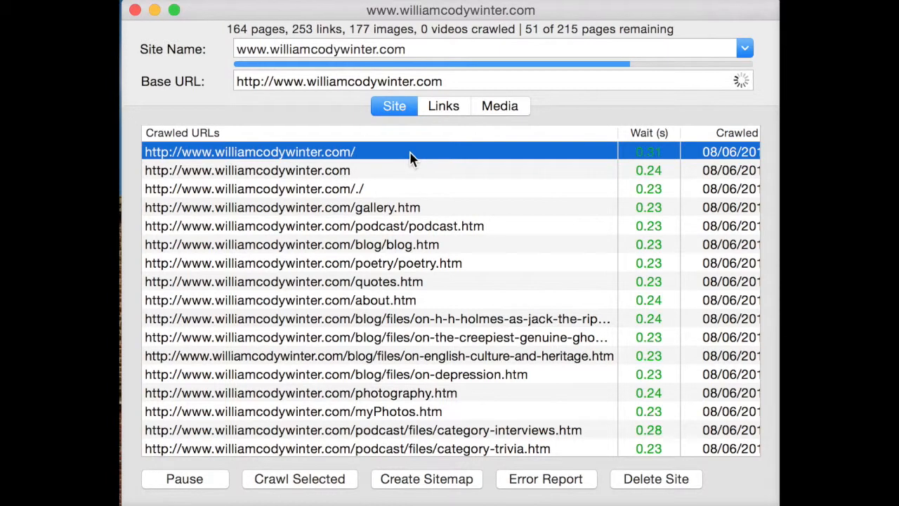
left_click(332, 188)
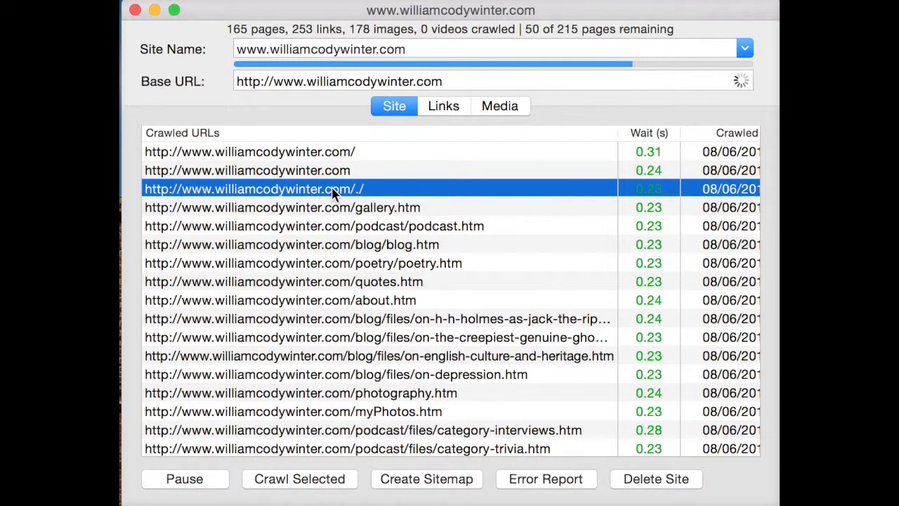
left_click(431, 191)
left_click(431, 191)
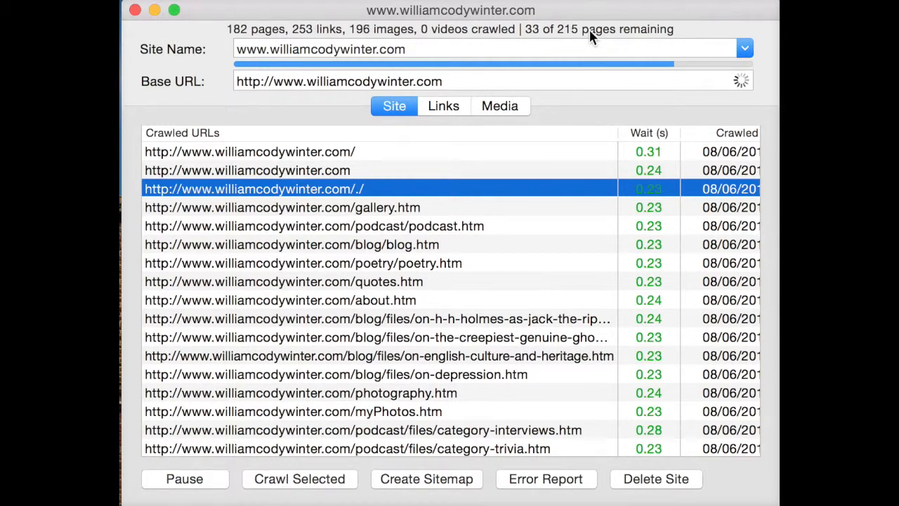
- Show the site's media list and expand one "[no URL specified]" entry to see which page it comes from
left_click(488, 112)
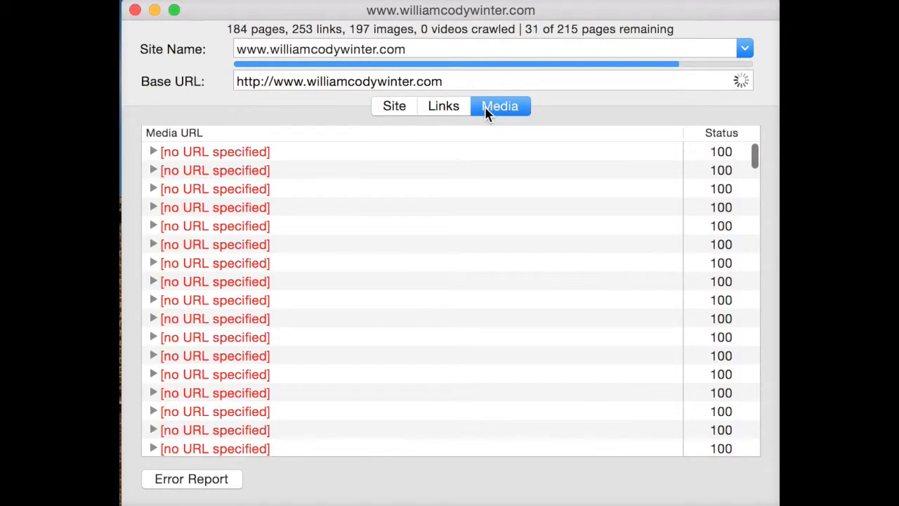
scroll(363, 417, "down", 5)
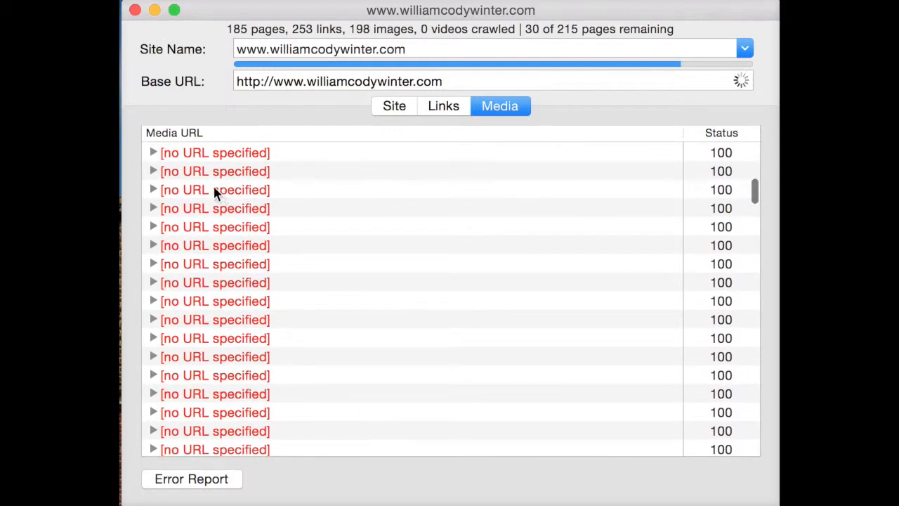
left_click(154, 190)
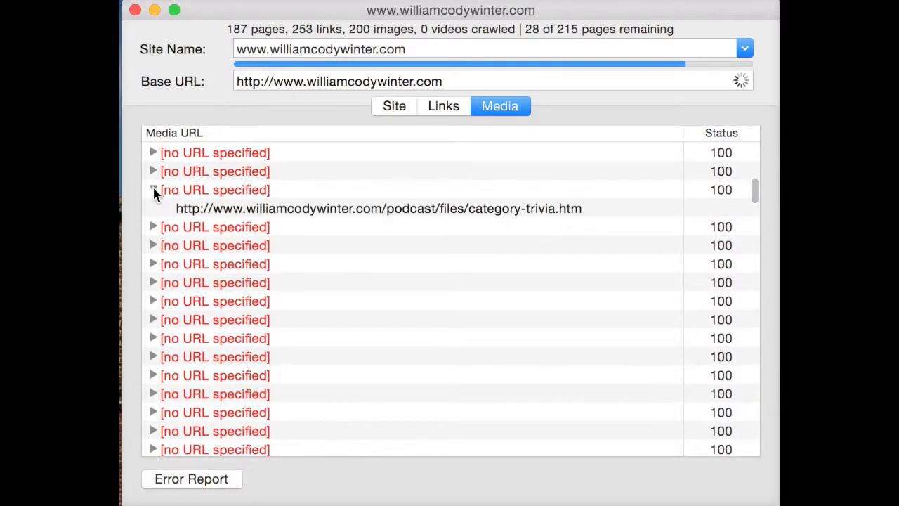
left_click(430, 210)
scroll(363, 192, "up", 2)
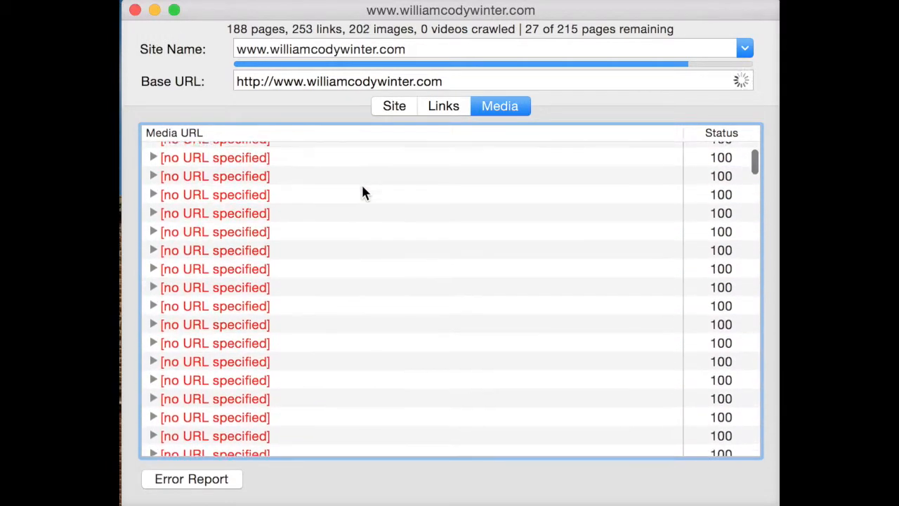
- Expand two "[no URL specified]" media entries shortly above the blogcatalog image to read their source pages
scroll(364, 191, "down", 20)
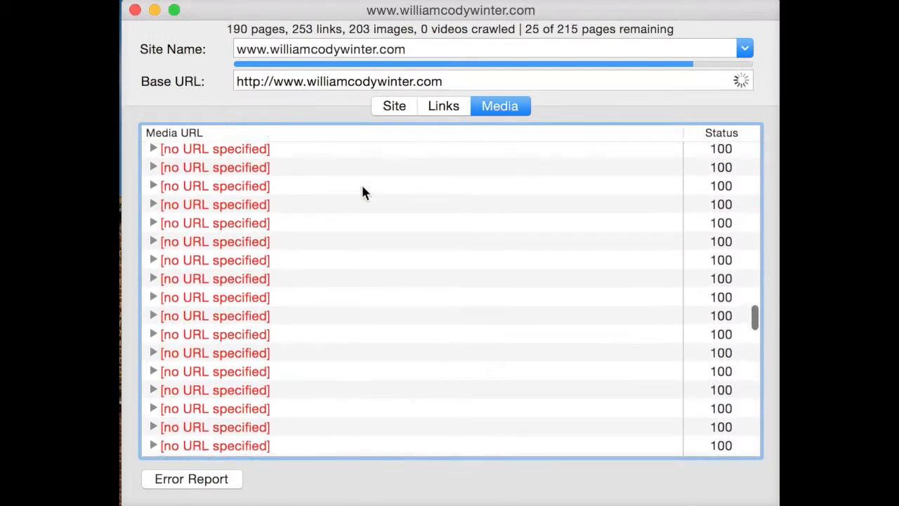
scroll(362, 186, "down", 8)
scroll(362, 186, "up", 7)
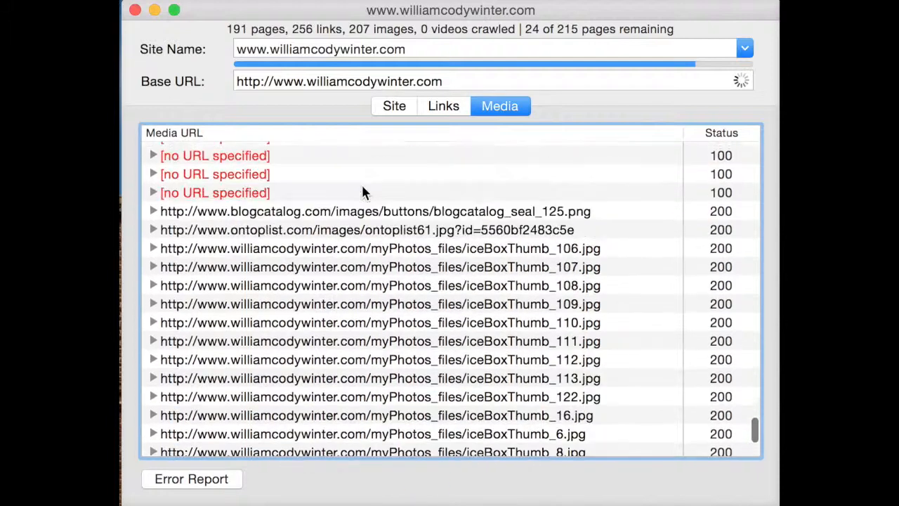
left_click(149, 207)
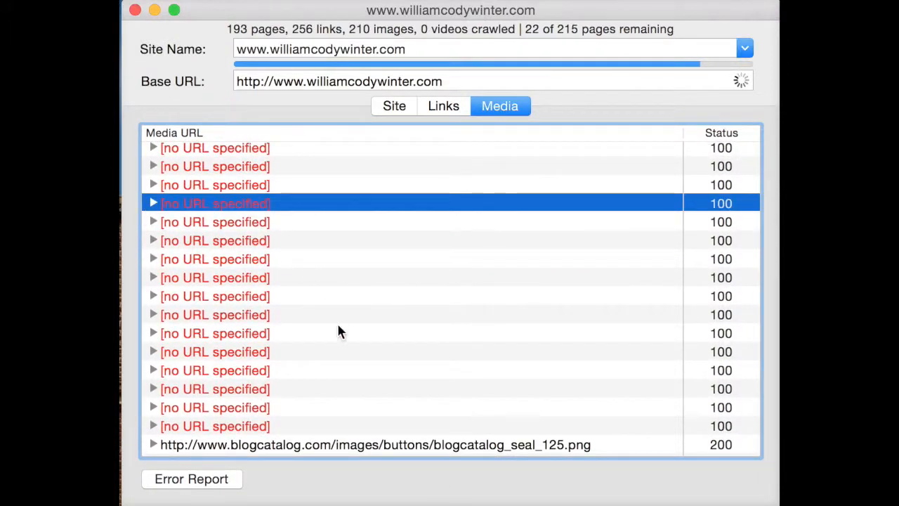
left_click(150, 202)
scroll(237, 270, "down", 2)
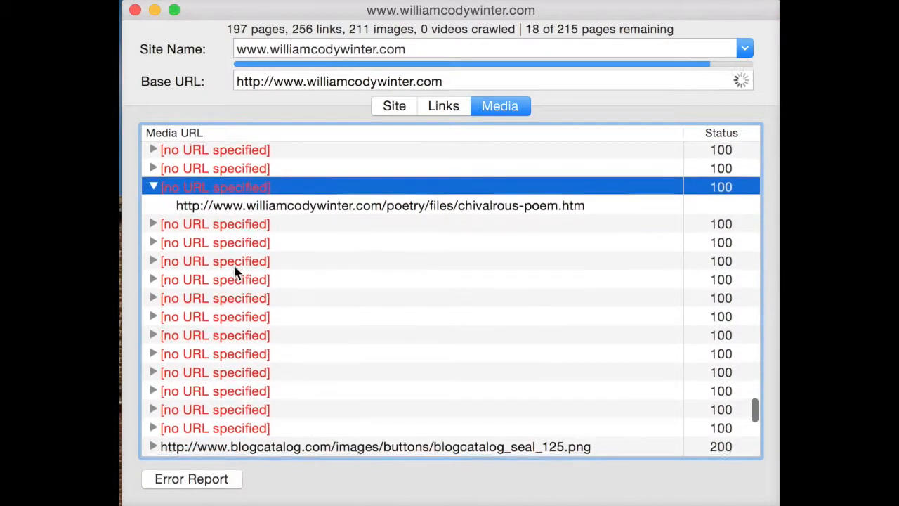
left_click(154, 232)
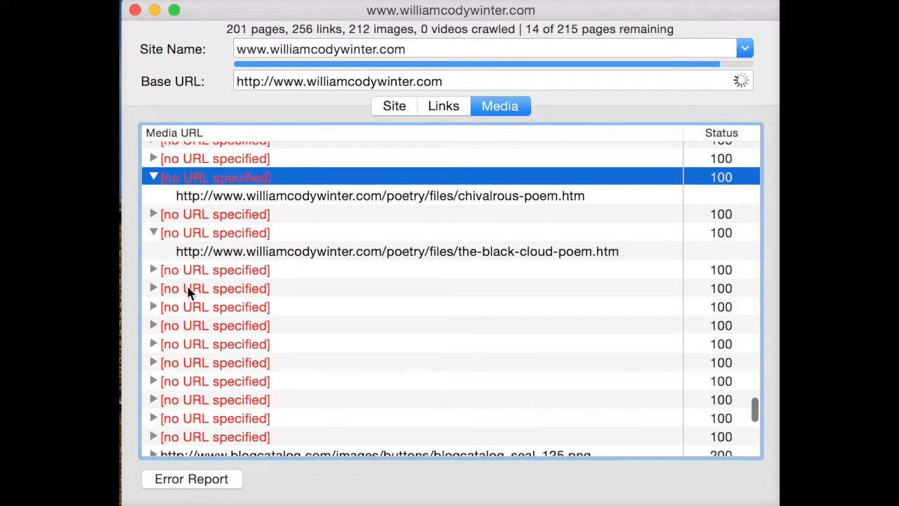
- Examine the media URLs with status 200, including the blogcatalog, ontoplist and iceBoxThumb images
scroll(191, 292, "down", 3)
scroll(190, 296, "down", 3)
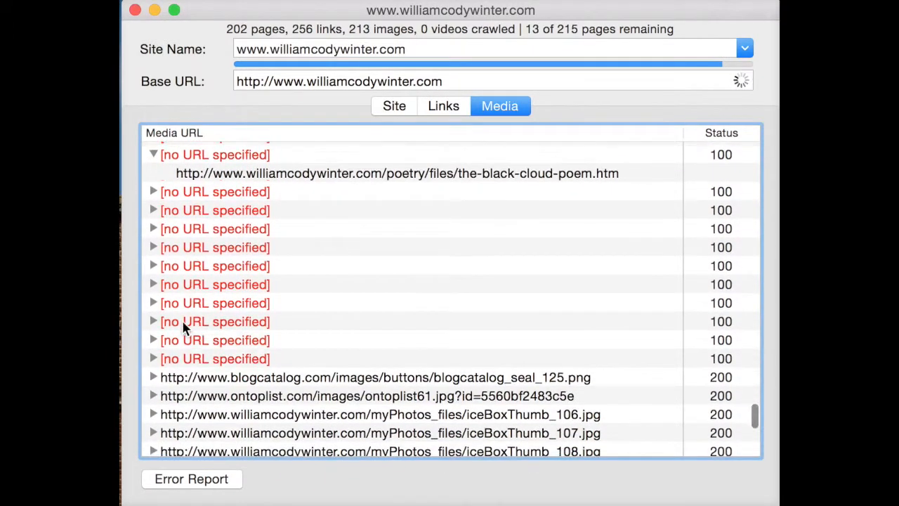
scroll(474, 221, "down", 5)
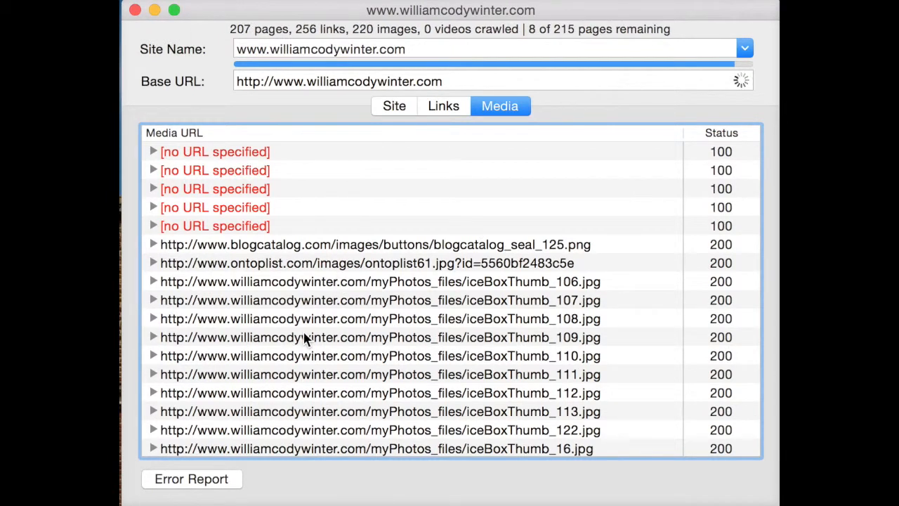
scroll(304, 337, "down", 3)
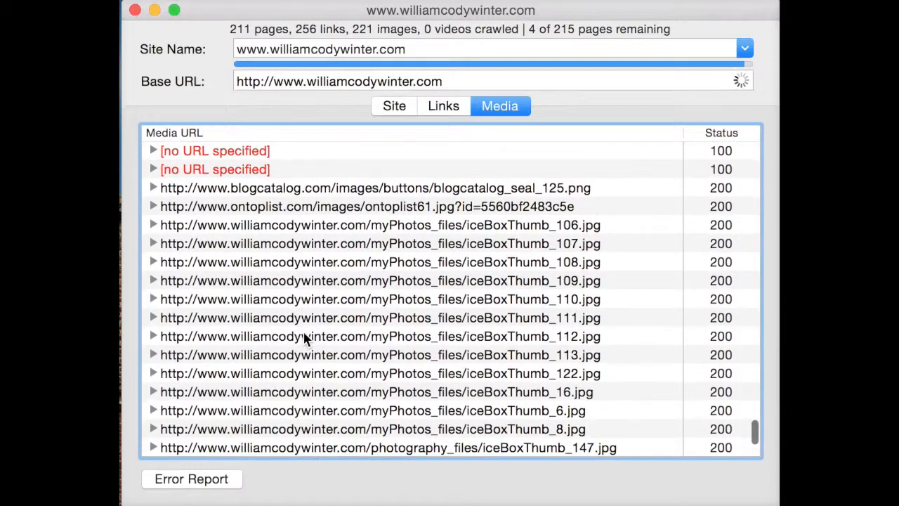
left_click(565, 188)
left_click(520, 250)
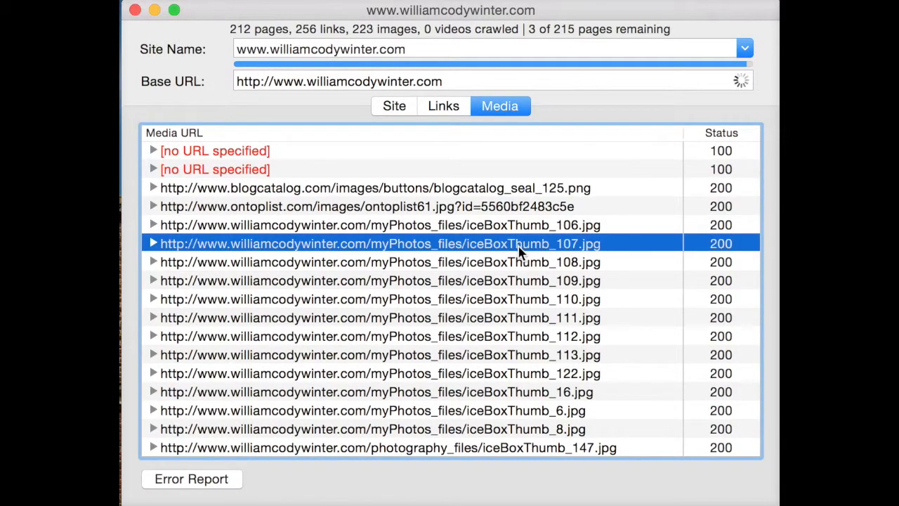
left_click(497, 318)
left_click(407, 212)
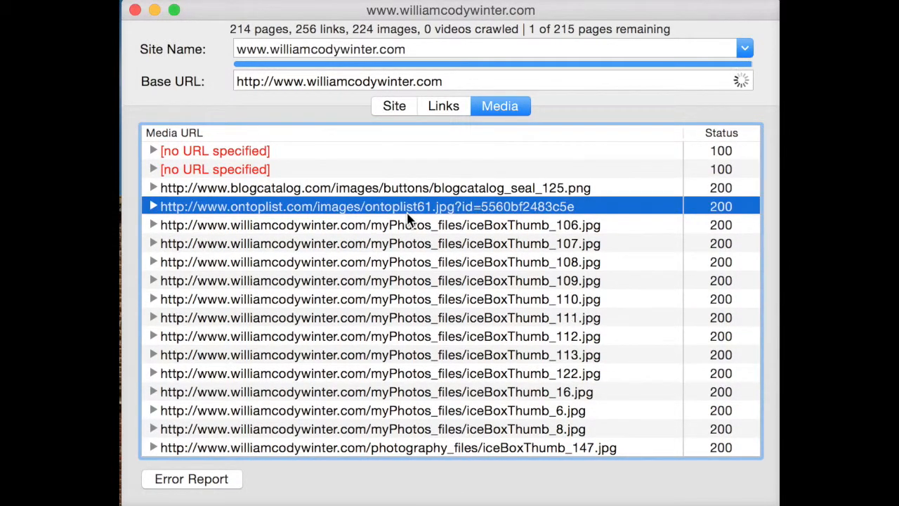
left_click(423, 301)
scroll(423, 302, "down", 5)
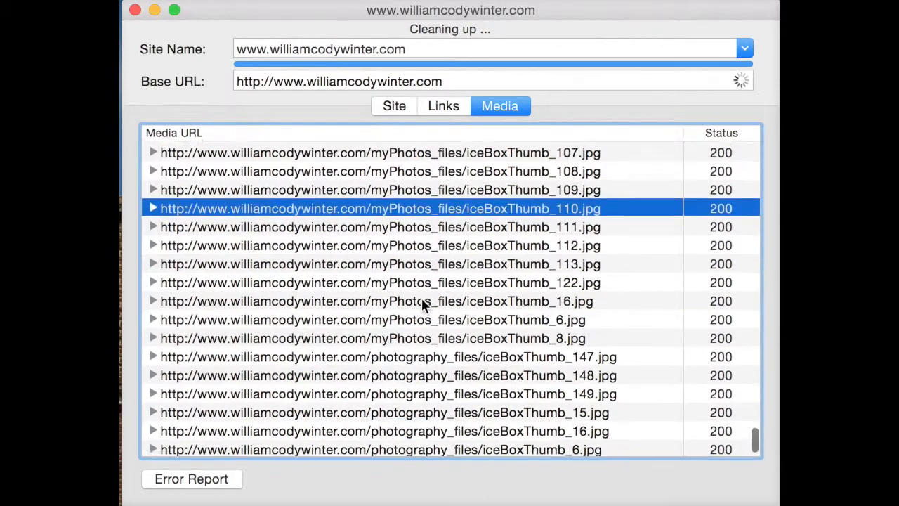
scroll(423, 302, "up", 15)
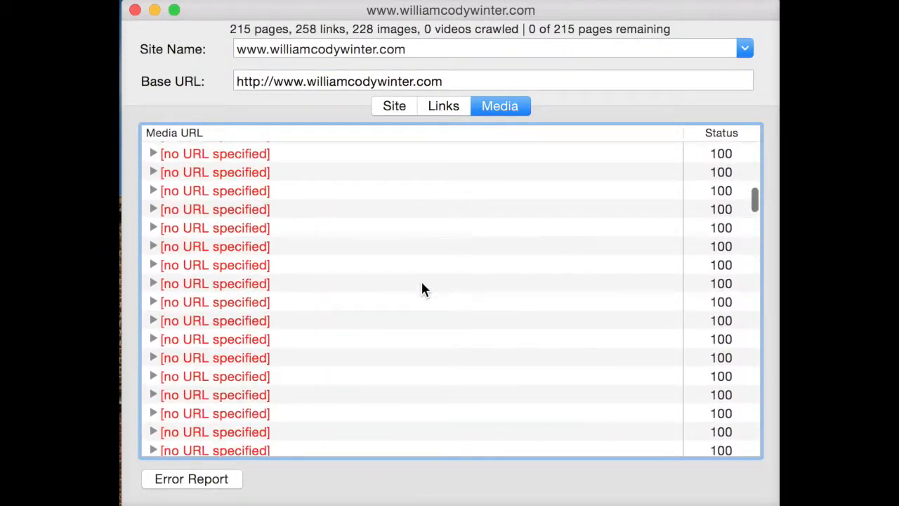
- Return to the link list and expand the amazon.co.uk link with status 405 to view the pages containing it
left_click(450, 103)
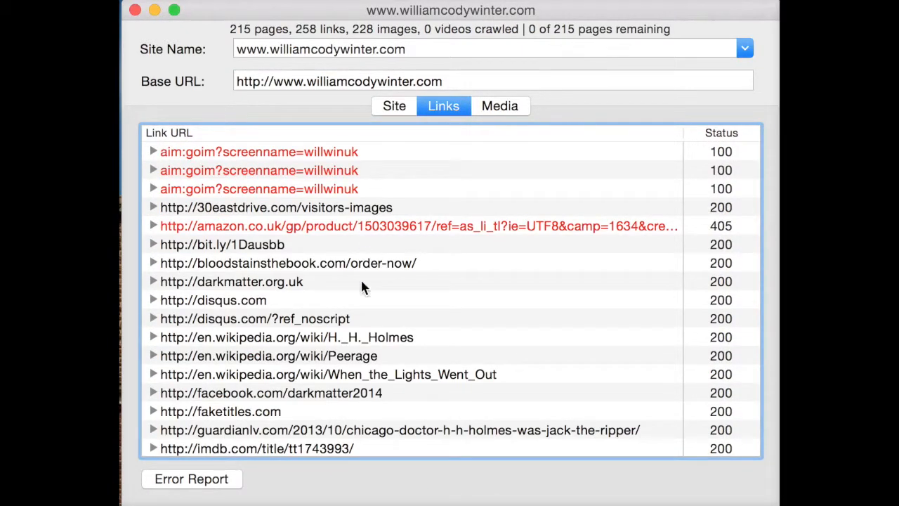
left_click(409, 222)
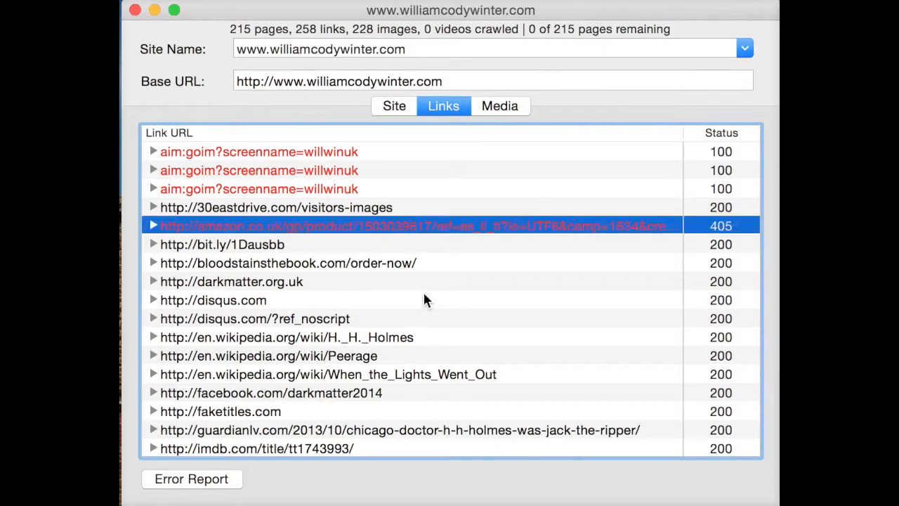
left_click(154, 224)
scroll(239, 335, "down", 1)
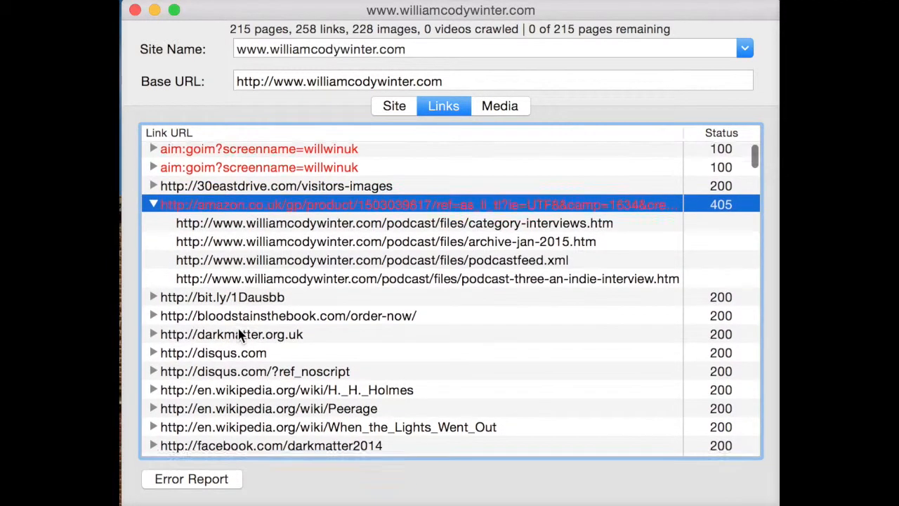
scroll(473, 259, "down", 3)
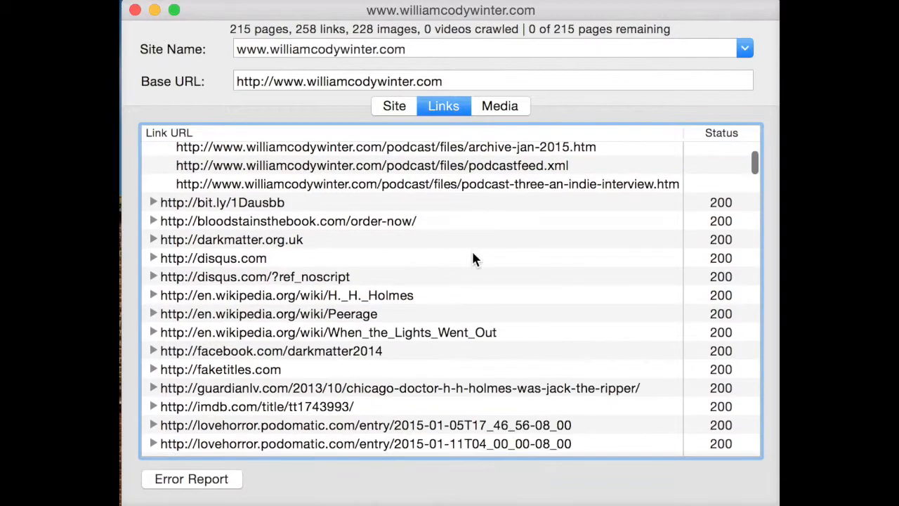
- Look through the remaining links and expand the flagged "mailto:&" entry at the end of the list
scroll(473, 259, "down", 15)
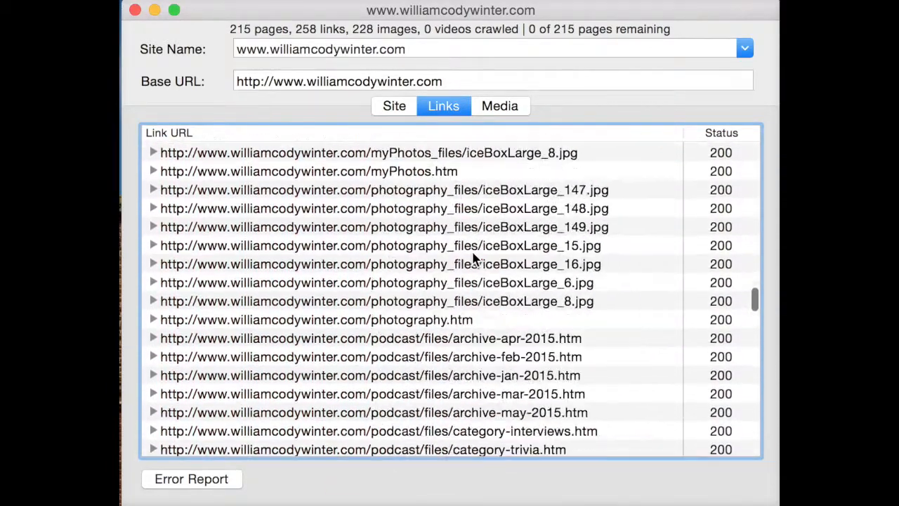
scroll(473, 259, "down", 20)
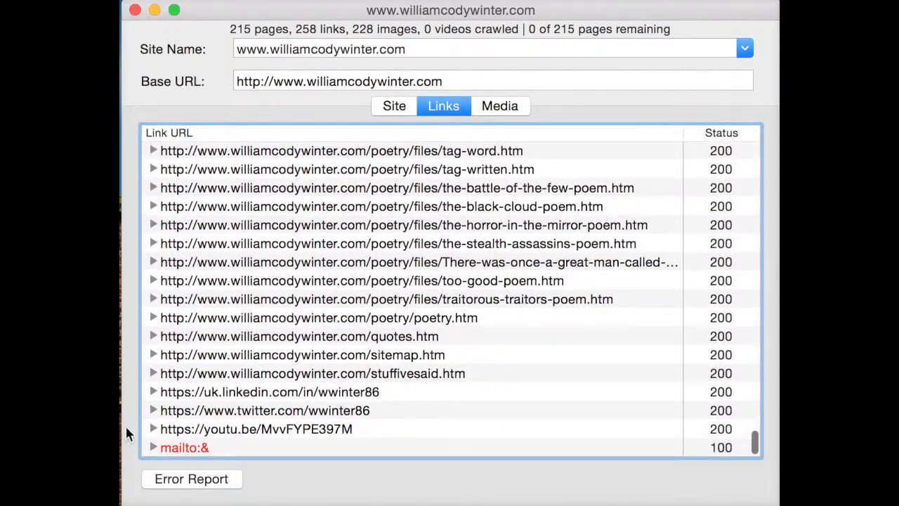
left_click(154, 448)
scroll(191, 407, "up", 10)
scroll(191, 407, "up", 15)
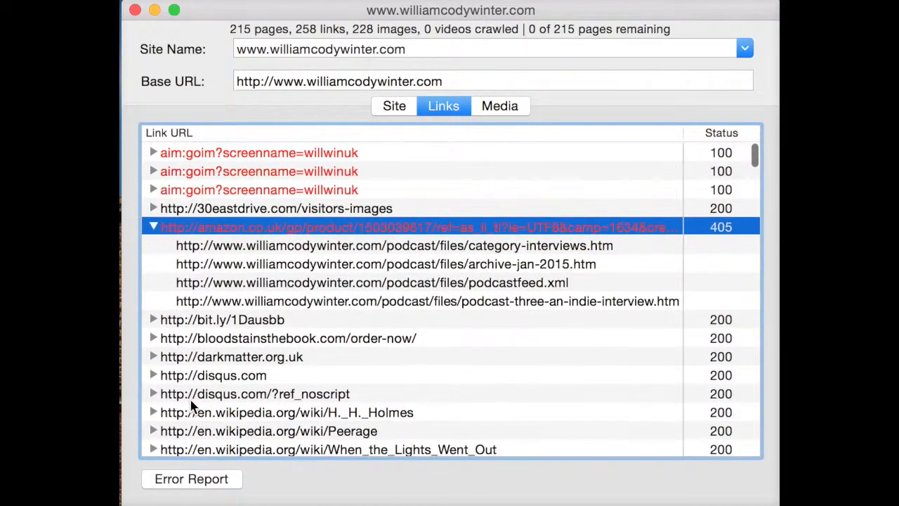
scroll(362, 235, "down", 12)
scroll(201, 428, "down", 20)
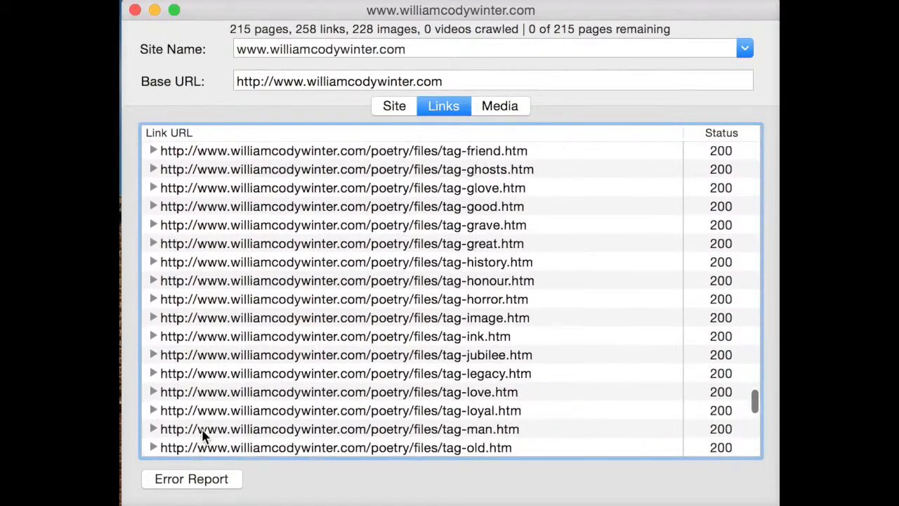
left_click(167, 449)
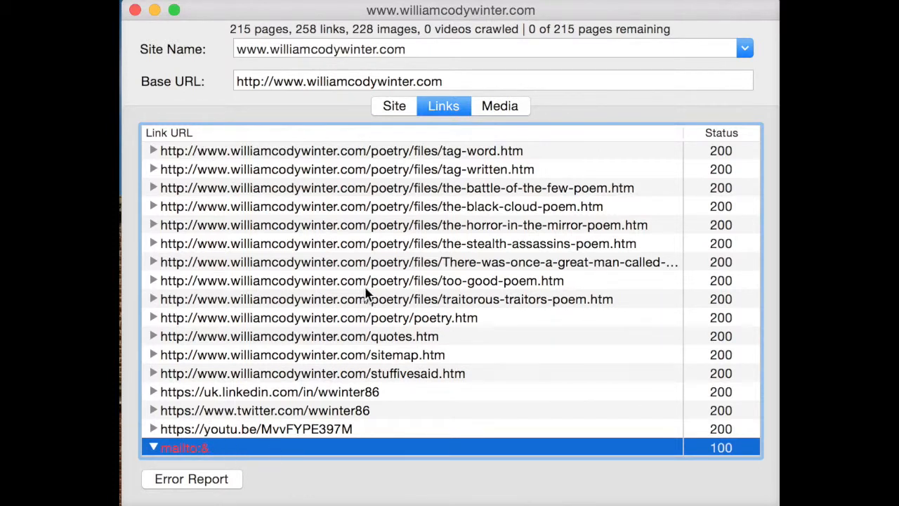
- Return to the crawled pages and examine the red-flagged podcast/files entries ending in the slasherstudios.com, darkmatter.org.uk and facebook.com addresses
left_click(394, 106)
scroll(324, 281, "down", 10)
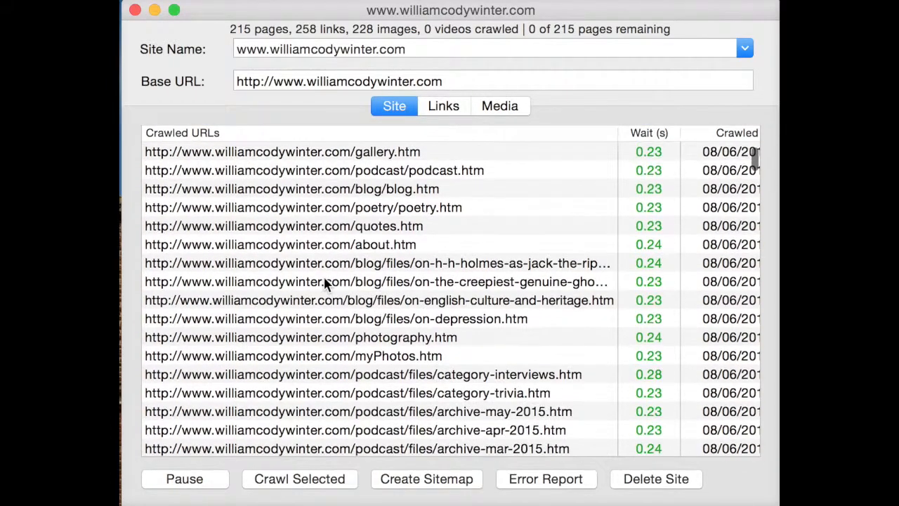
scroll(324, 281, "down", 15)
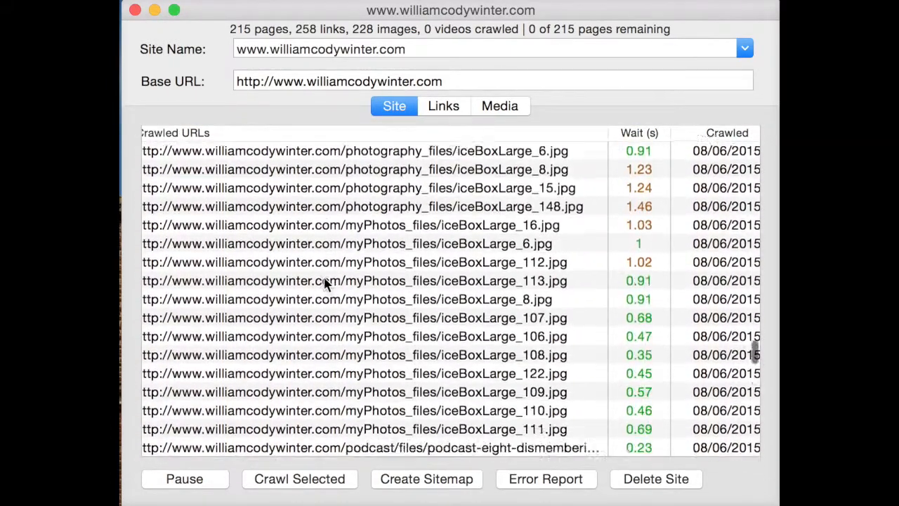
scroll(413, 305, "down", 5)
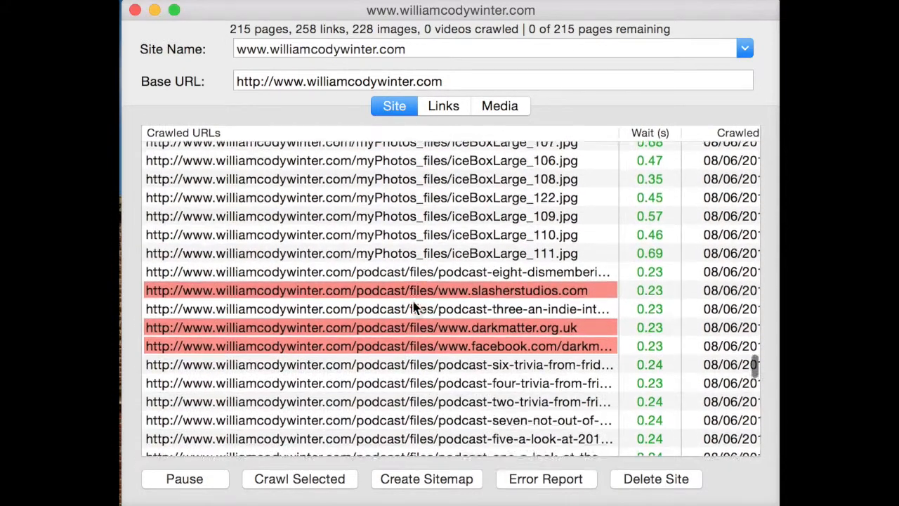
left_click(428, 260)
left_click(430, 297)
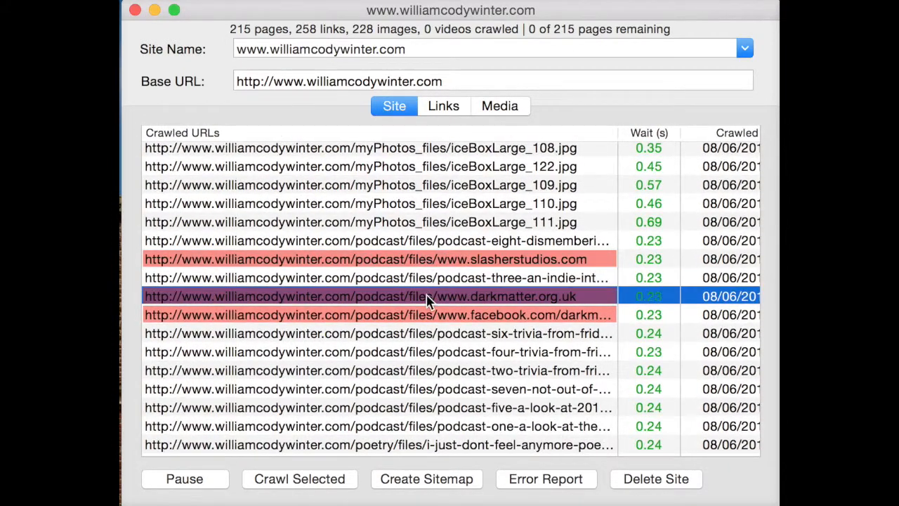
left_click(447, 318)
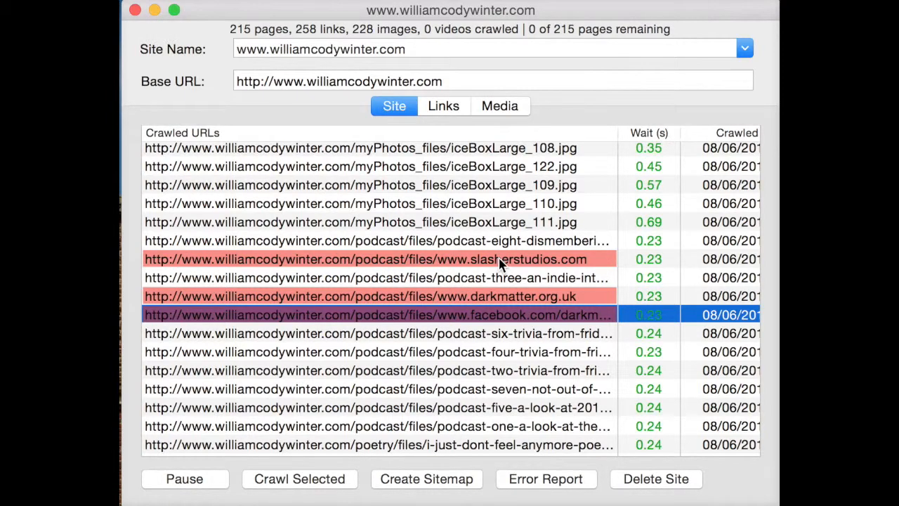
left_click(500, 261)
left_click(432, 298)
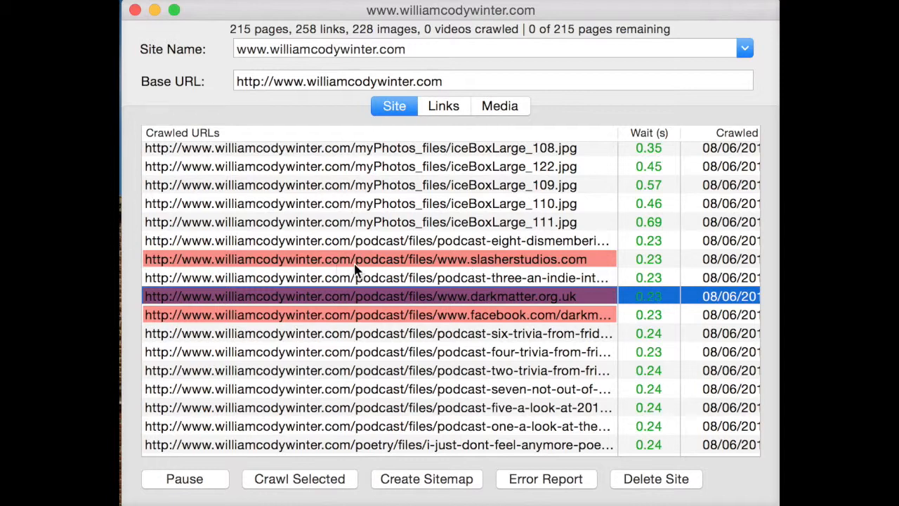
left_click(474, 260)
left_click(462, 317)
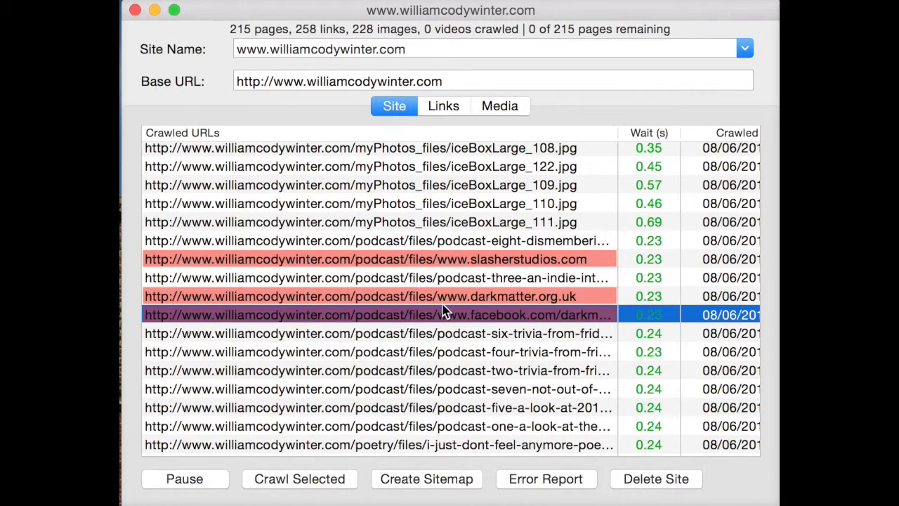
left_click(446, 305)
- Create a sitemap from the crawled pages and save it on the Desktop as sitemap.xml
scroll(444, 309, "down", 10)
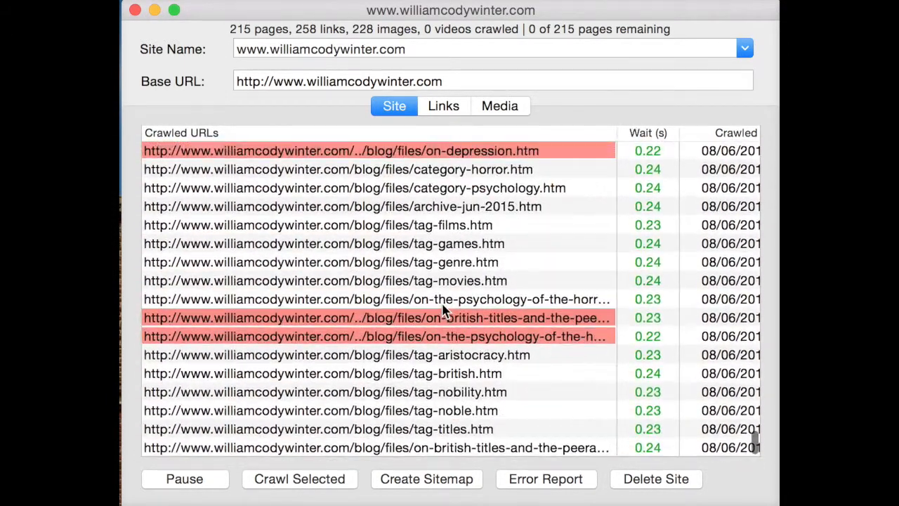
scroll(443, 309, "down", 3)
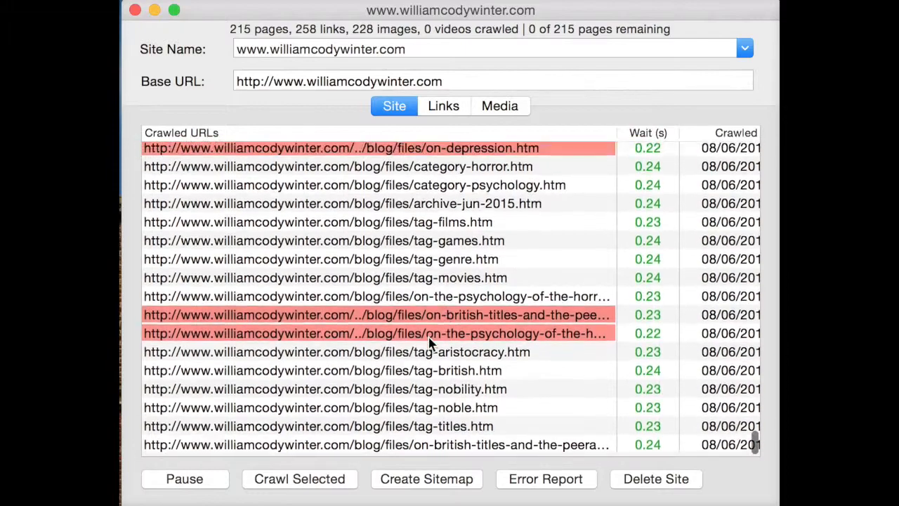
scroll(490, 251, "up", 20)
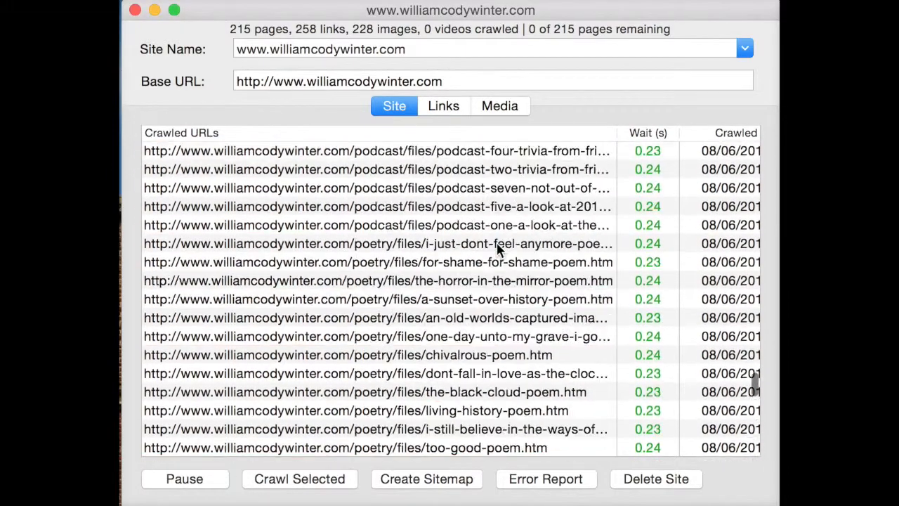
scroll(496, 245, "down", 10)
scroll(496, 245, "down", 5)
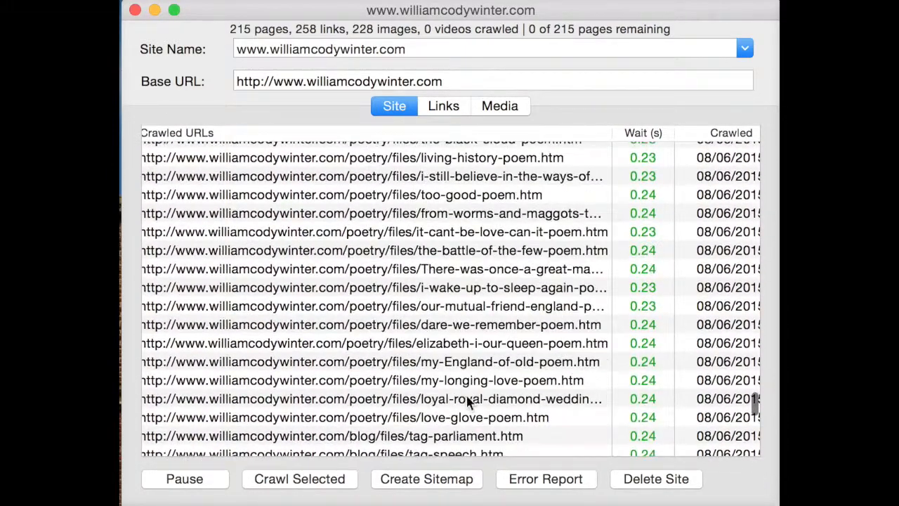
left_click(446, 478)
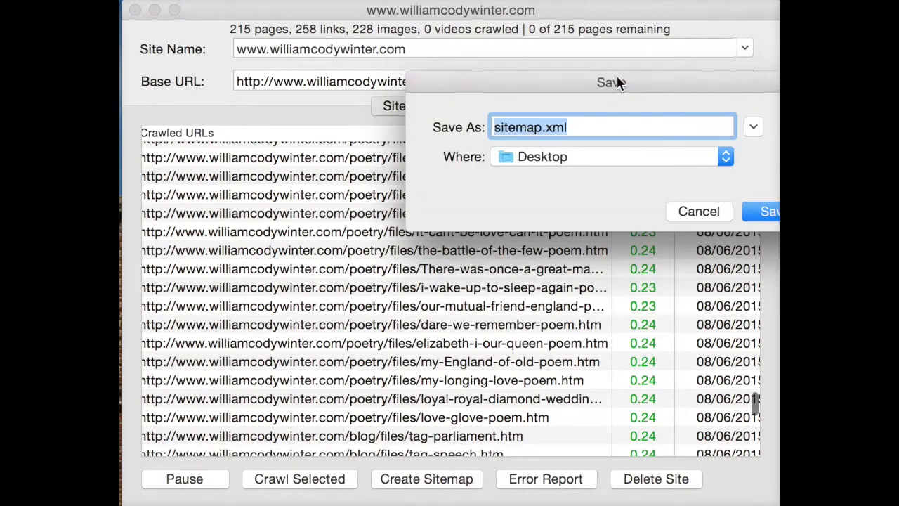
left_click_drag(618, 80, 456, 110)
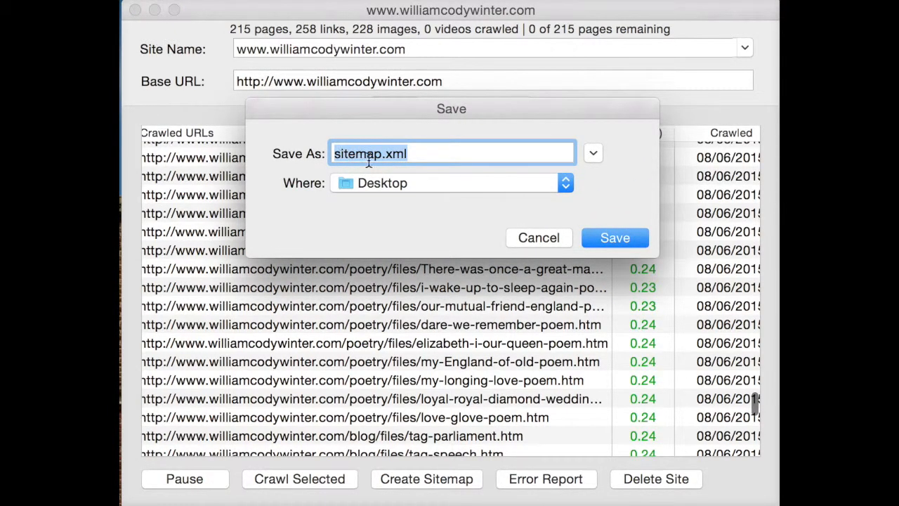
left_click(422, 155)
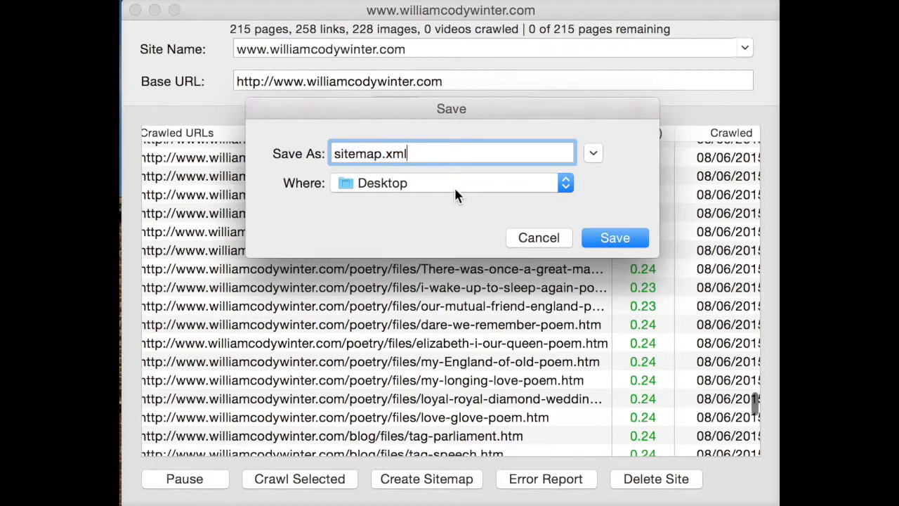
left_click(598, 238)
- Generate the site's error report and save it on the Desktop under the suggested PageErrors.txt file name
left_click(533, 481)
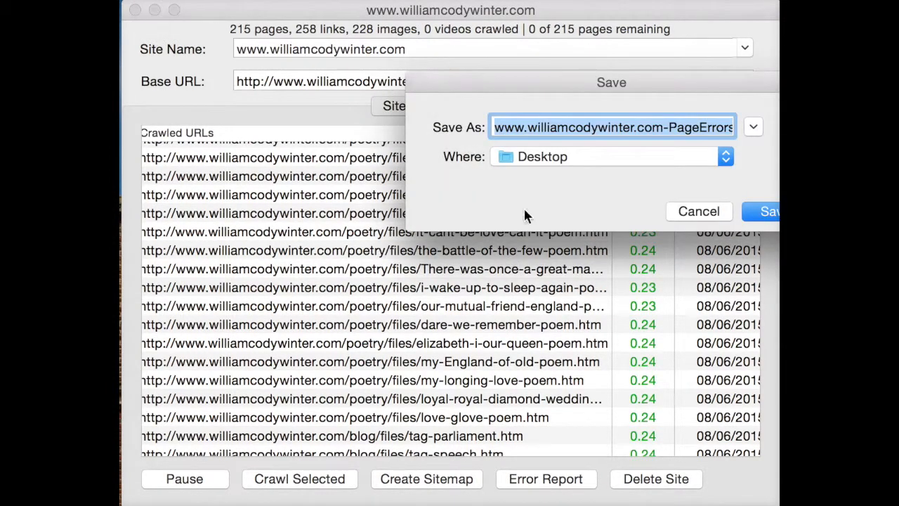
left_click_drag(594, 87, 538, 172)
left_click(315, 168)
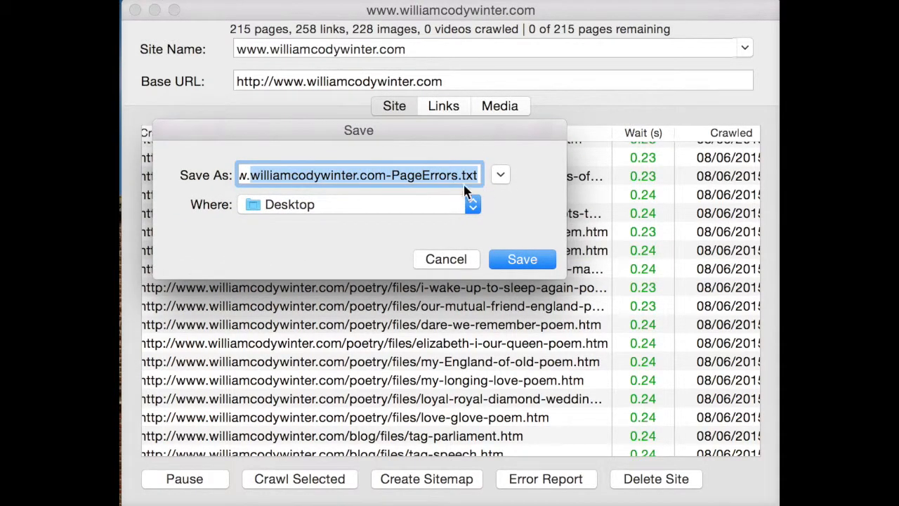
left_click(537, 259)
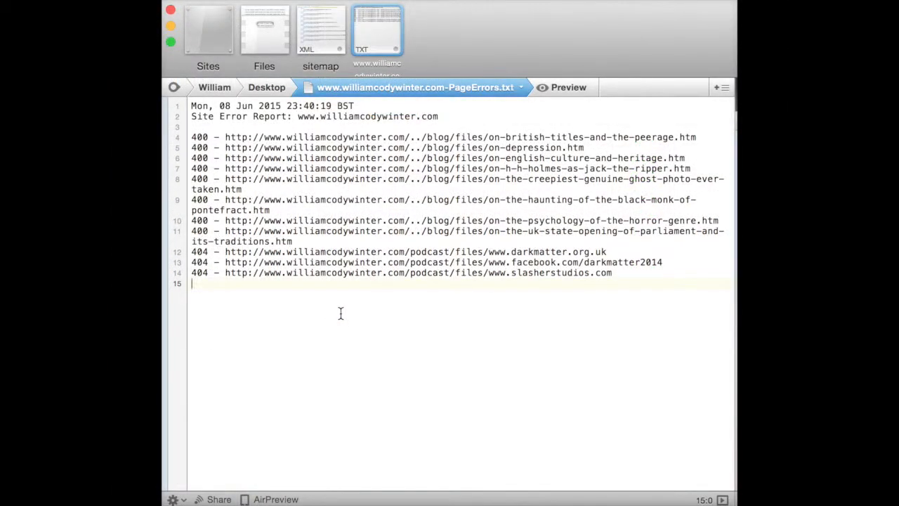
- Open sitemap.xml in the text editor and delete the duplicate home-page url entries ending in "/" and "/./"
left_click(312, 49)
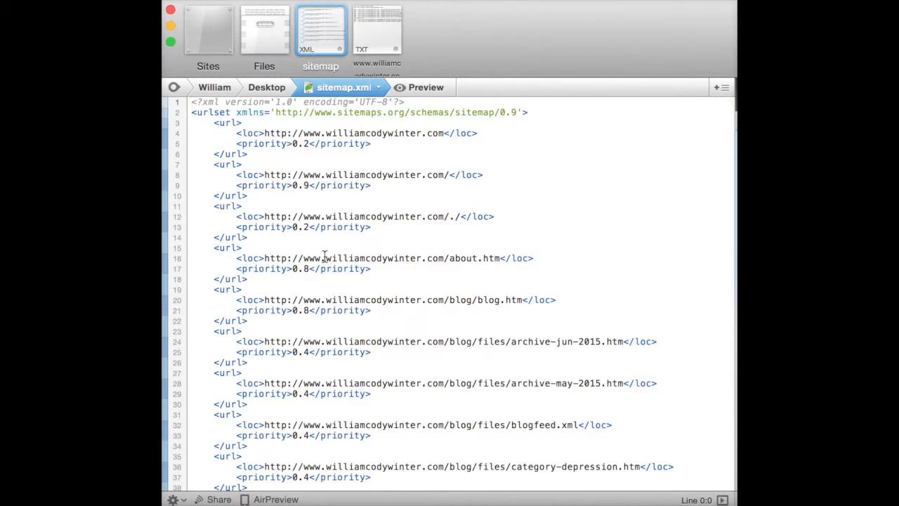
left_click(446, 217)
left_click(253, 237)
left_click_drag(253, 237, 177, 167)
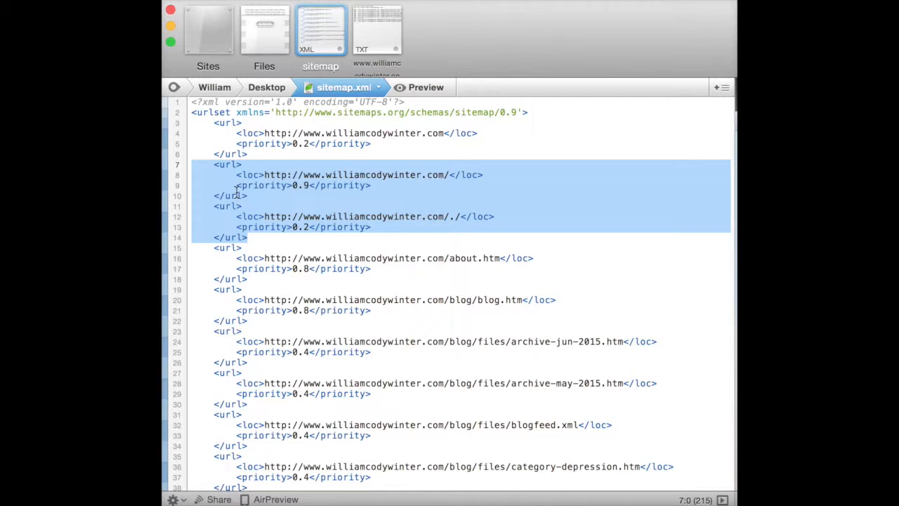
key("BackSpace")
key("BackSpace")
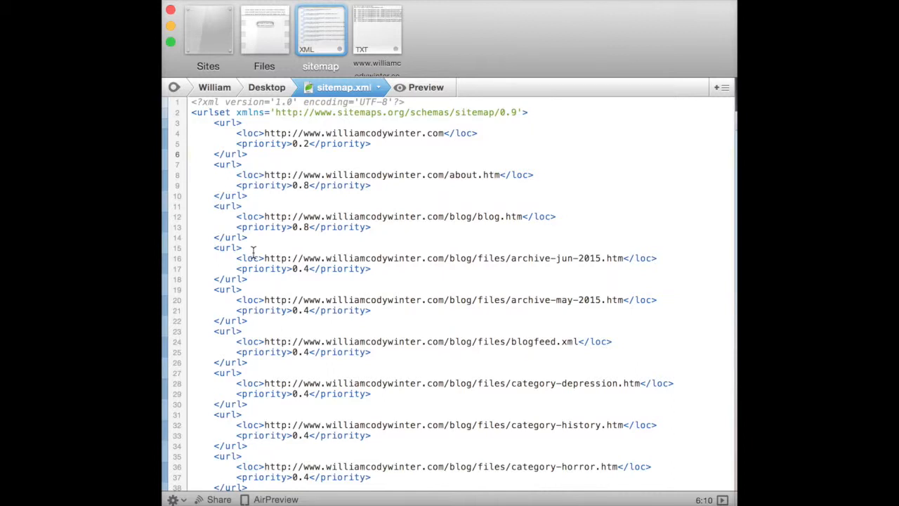
- Look through the remaining URL and priority entries of the sitemap down to the closing urlset tag and return to its beginning
scroll(410, 279, "down", 20)
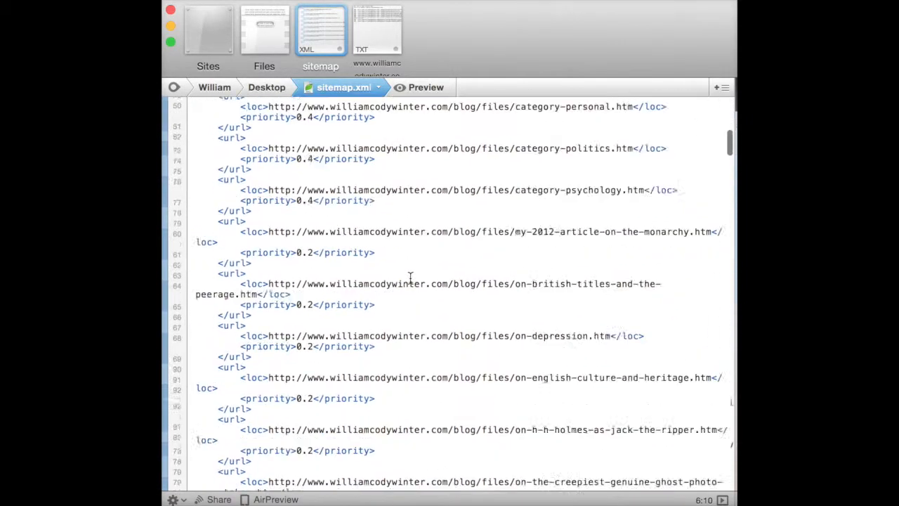
scroll(410, 279, "down", 20)
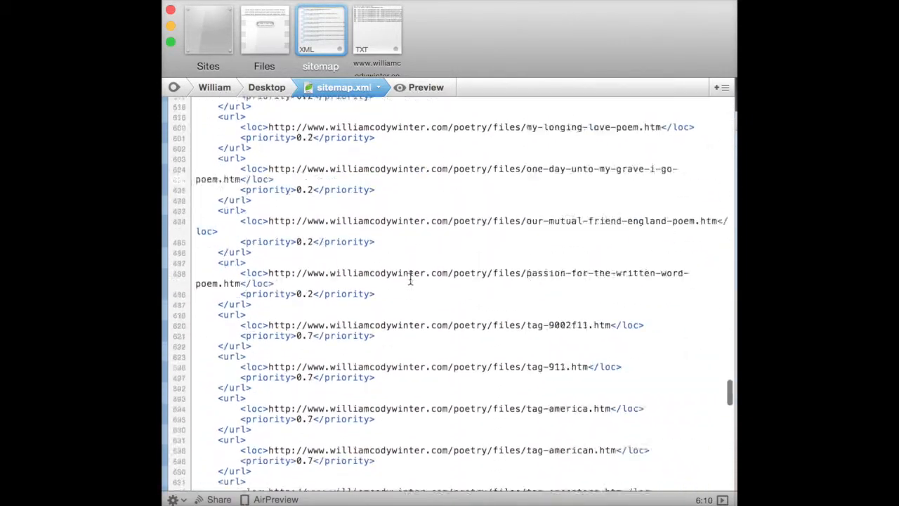
scroll(410, 278, "up", 5)
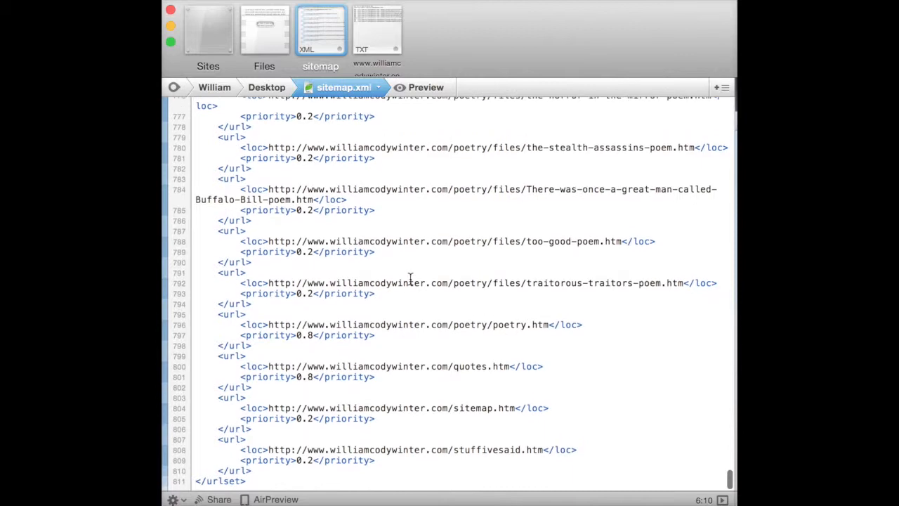
scroll(410, 279, "up", 3)
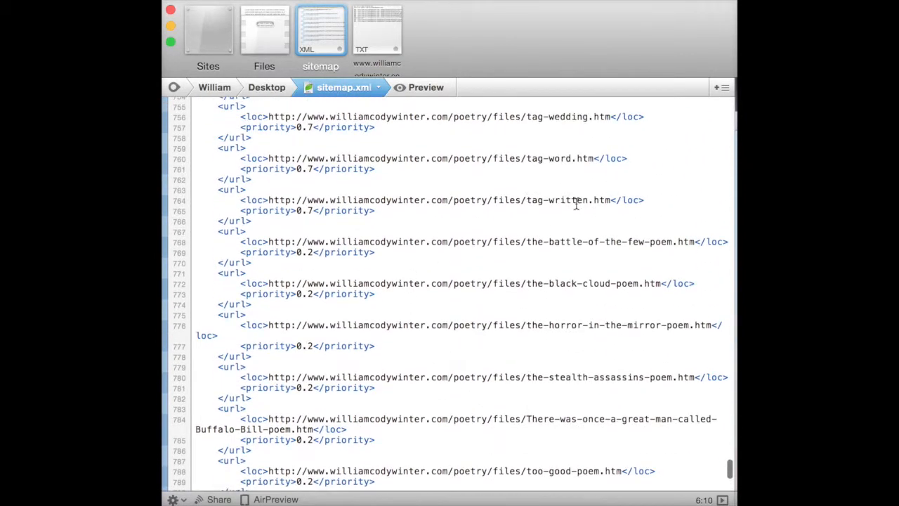
scroll(561, 174, "up", 2)
scroll(536, 172, "down", 10)
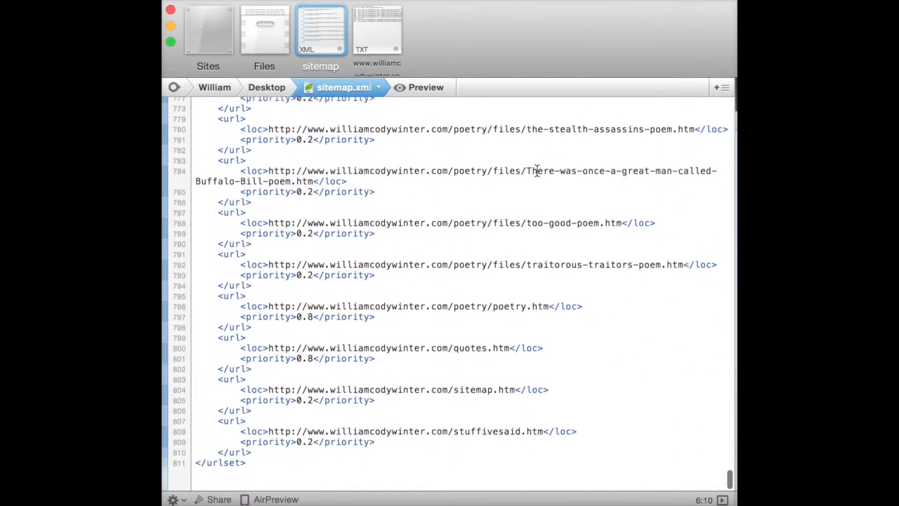
scroll(488, 414, "up", 20)
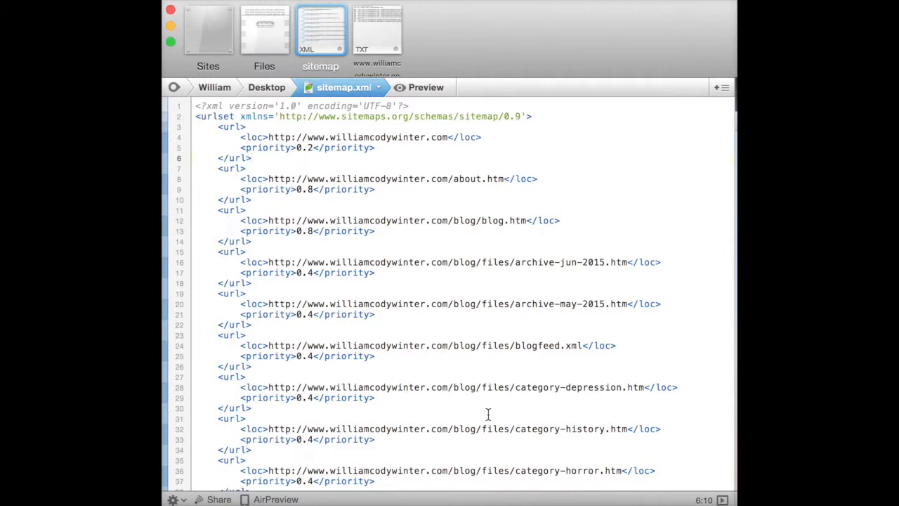
- Open the PageErrors report and highlight the 404 entries for the darkmatter.org.uk, facebook.com and slasherstudios.com podcast addresses
left_click(374, 31)
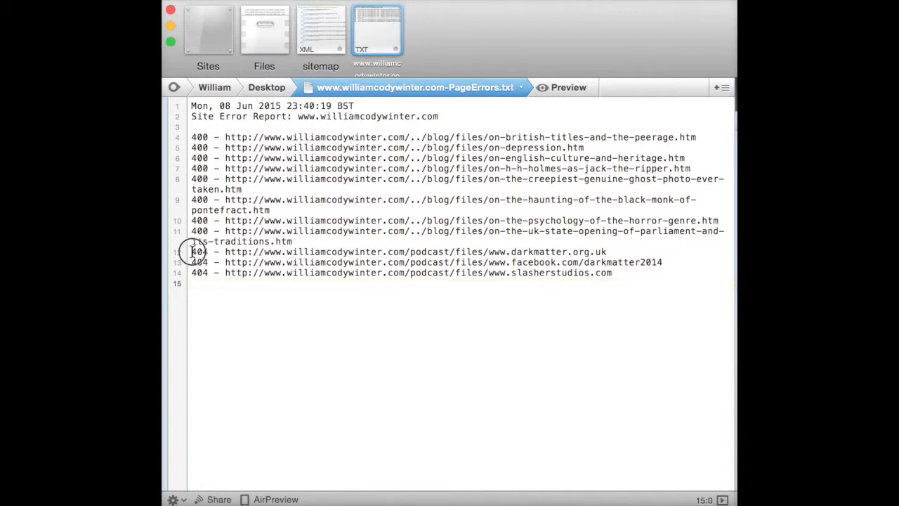
left_click_drag(191, 251, 685, 295)
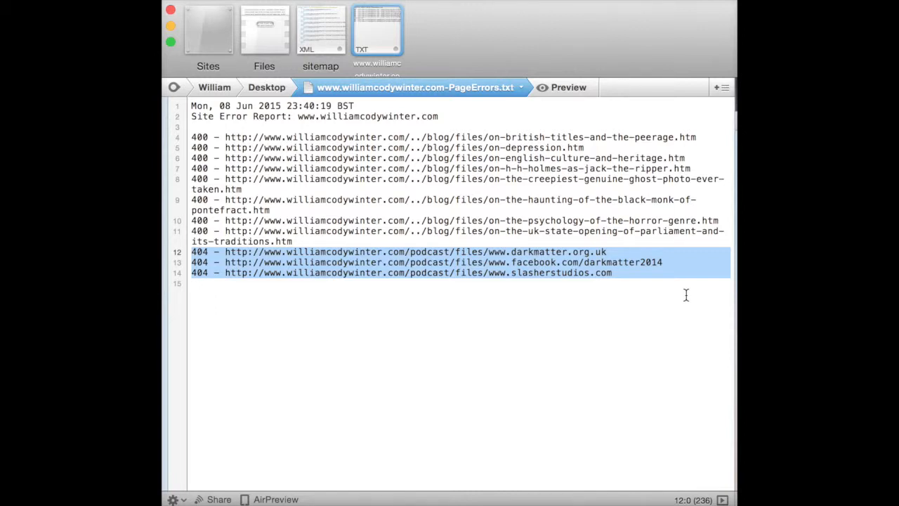
left_click(567, 284)
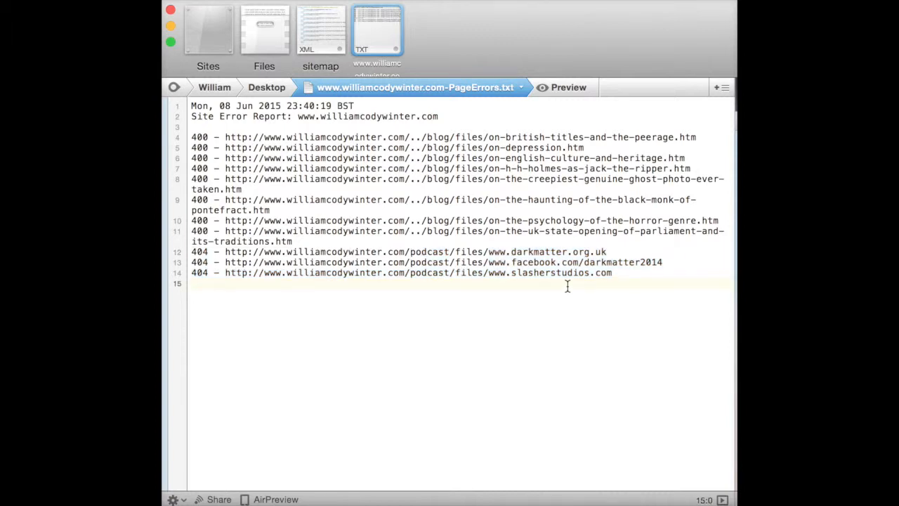
- Highlight the block of 400 errors with malformed "/../blog/files" addresses in the report, and clear the selection after examining it
left_click(315, 262)
left_click(311, 299)
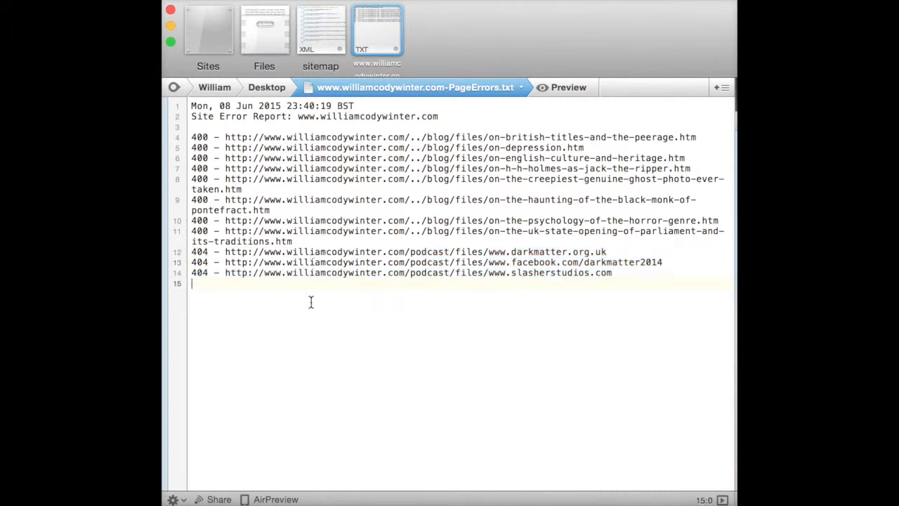
left_click(301, 240)
left_click_drag(302, 240, 176, 140)
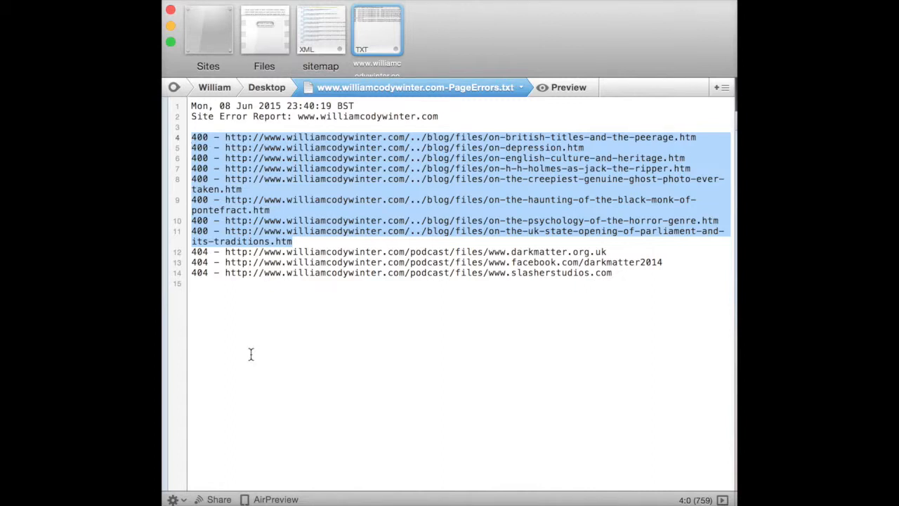
left_click(341, 417)
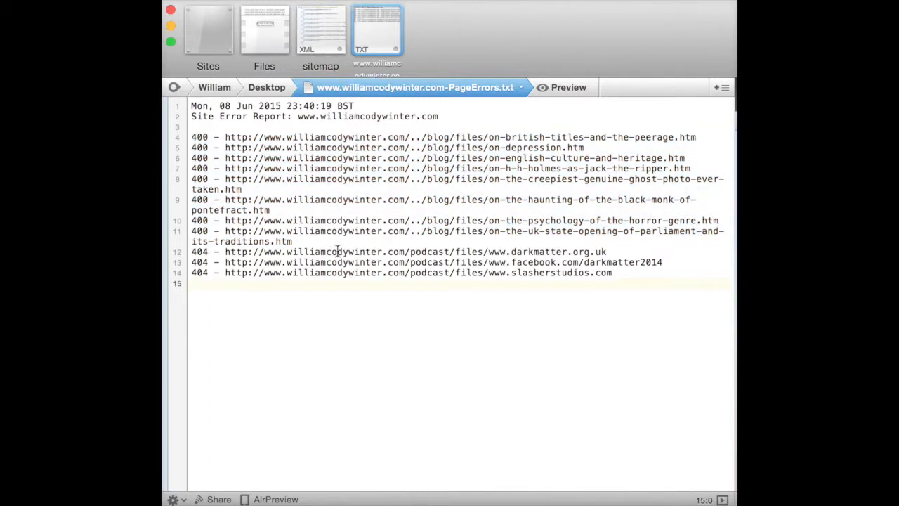
- Return to sitemap.xml, switch to Sitemap Plus and reposition its window over the text editor
left_click(319, 26)
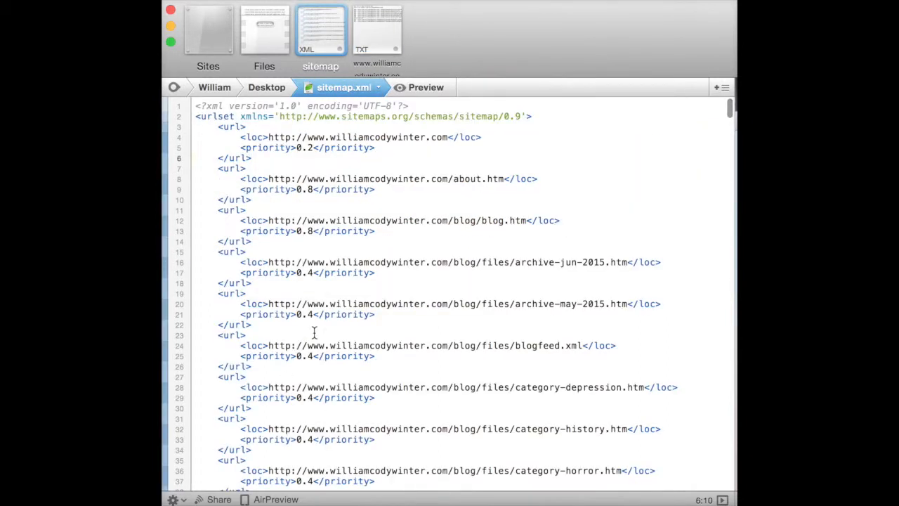
left_click(646, 497)
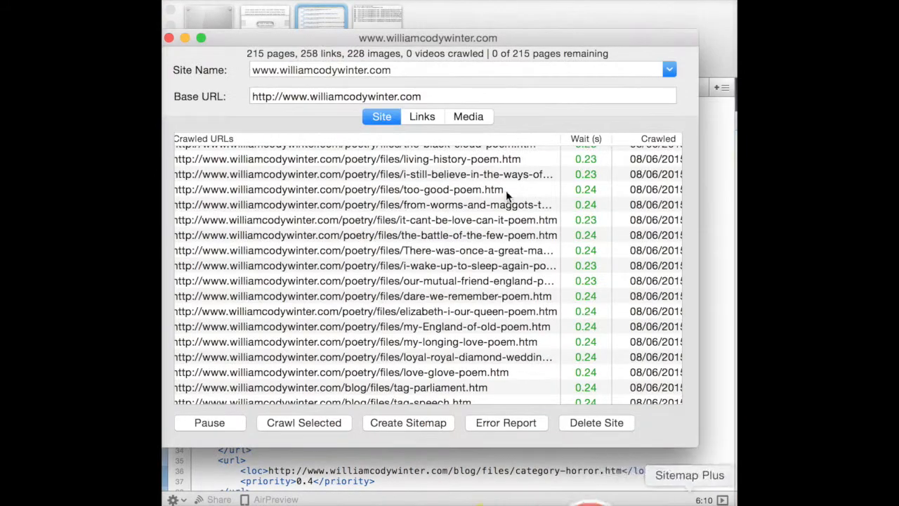
left_click_drag(340, 40, 350, 40)
left_click_drag(416, 62, 345, 71)
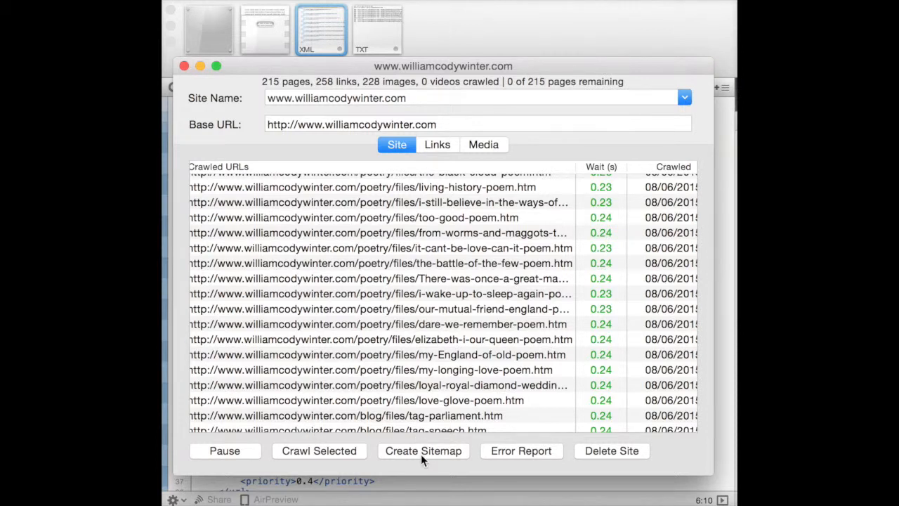
- Look through the crawled URLs, go back to the start of the list and select the home-page entry ending in "/./"
scroll(450, 270, "up", 15)
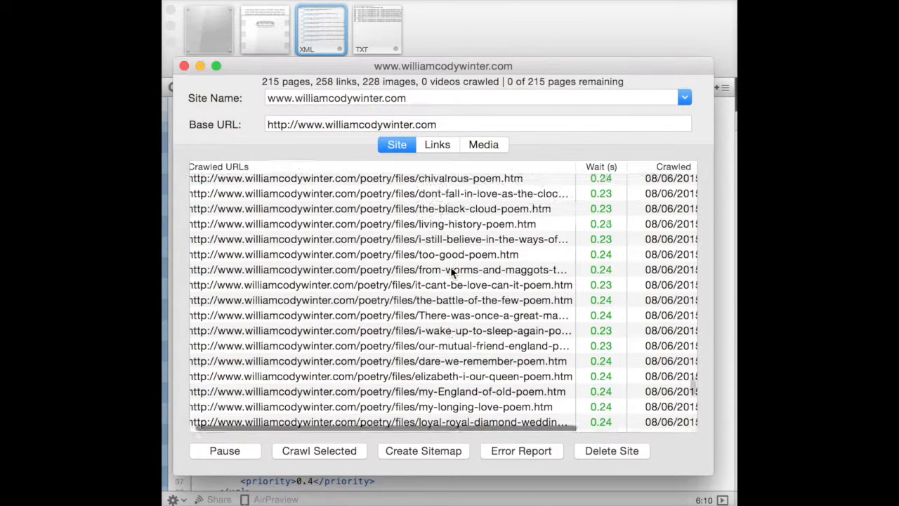
scroll(451, 272, "down", 20)
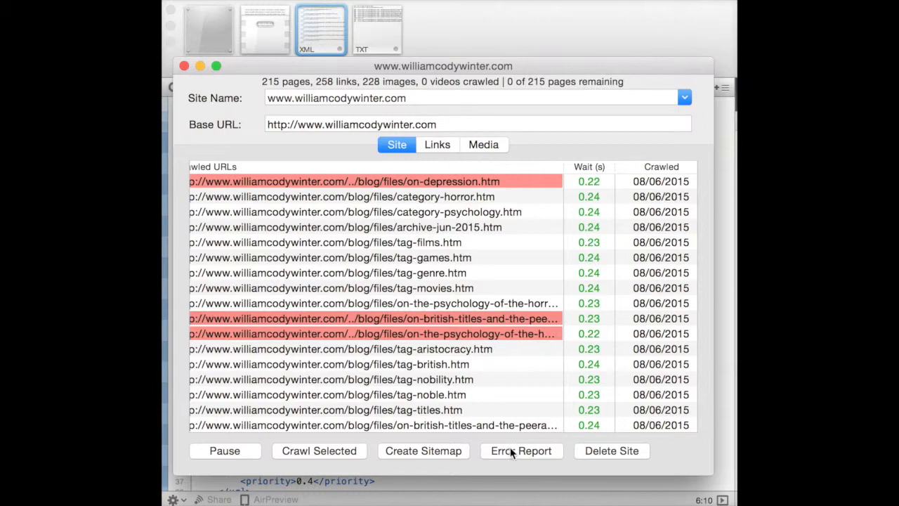
scroll(467, 317, "up", 20)
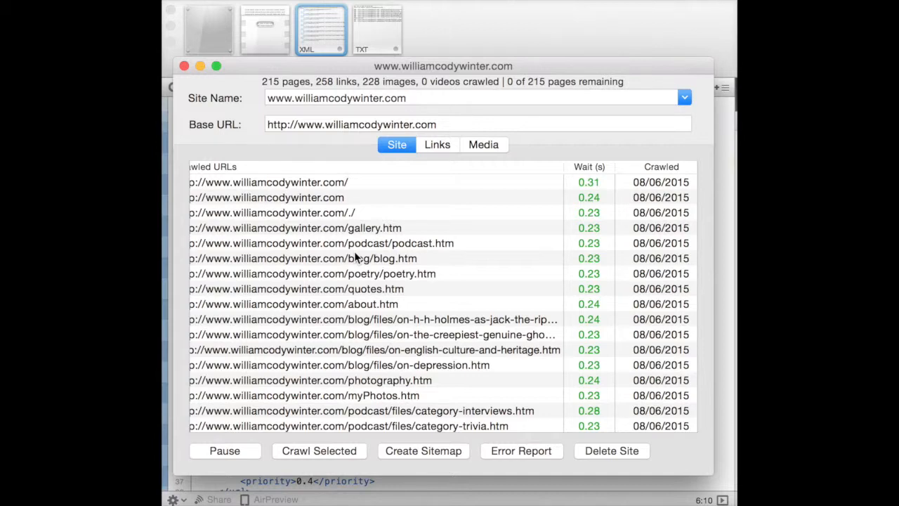
scroll(302, 212, "left", 2)
left_click(291, 216)
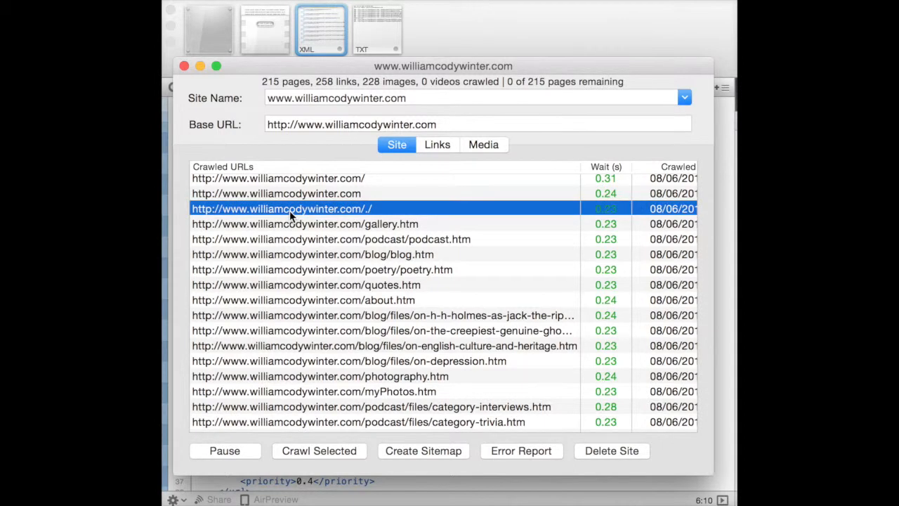